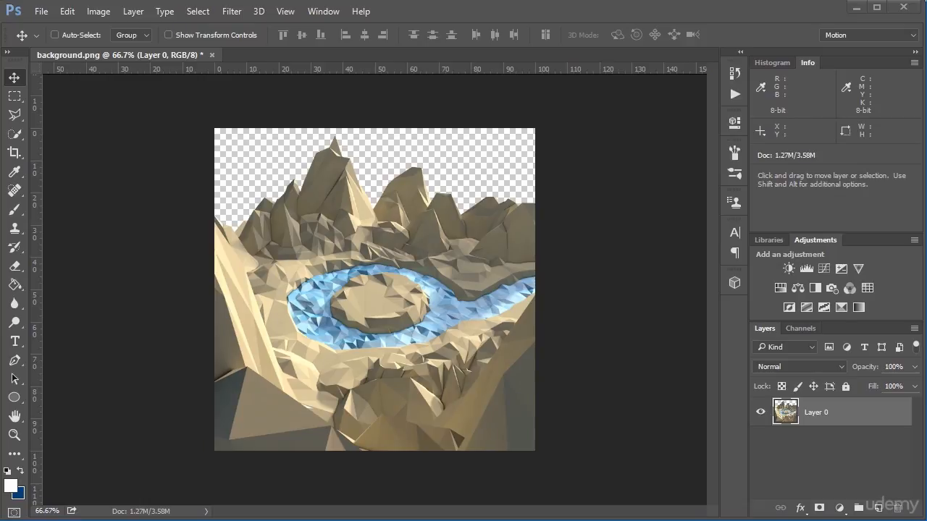
# Step: Place the render image of the red tree into the document at its default size and commit the placement
pyautogui.moveTo(925, 232); pyautogui.dragTo(433, 316)
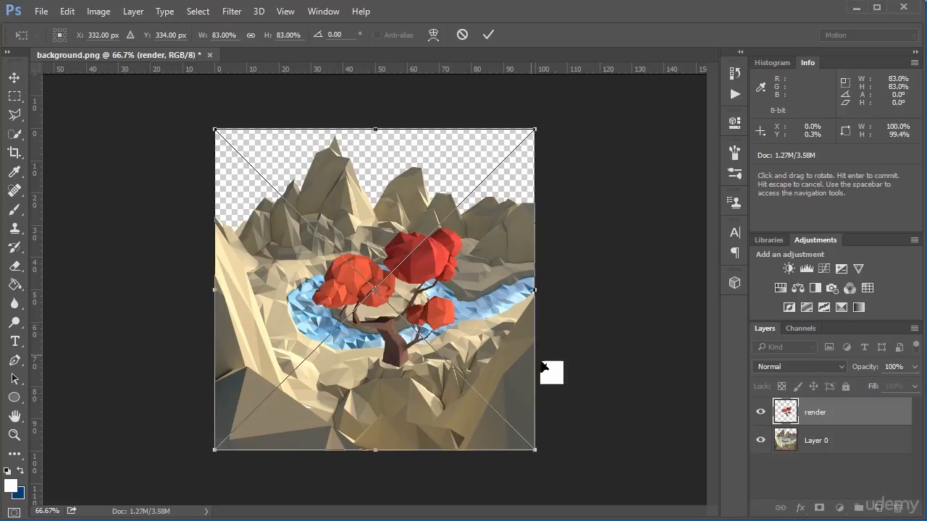
pyautogui.click(14, 77)
pyautogui.click(411, 213)
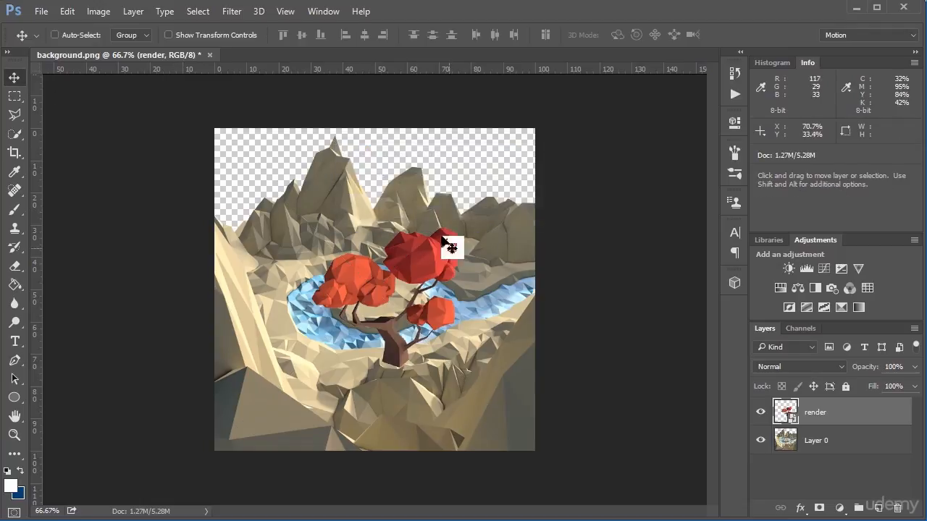
# Step: Move the tree onto the island in the lake and nudge it slightly left and up so it sits centred
pyautogui.moveTo(498, 352); pyautogui.dragTo(485, 292)
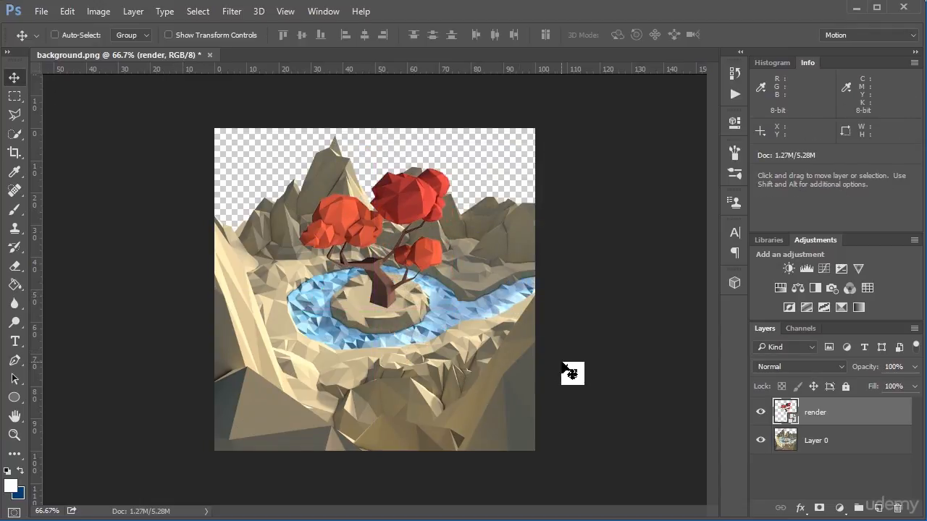
pyautogui.hotkey('ctrl', '1')
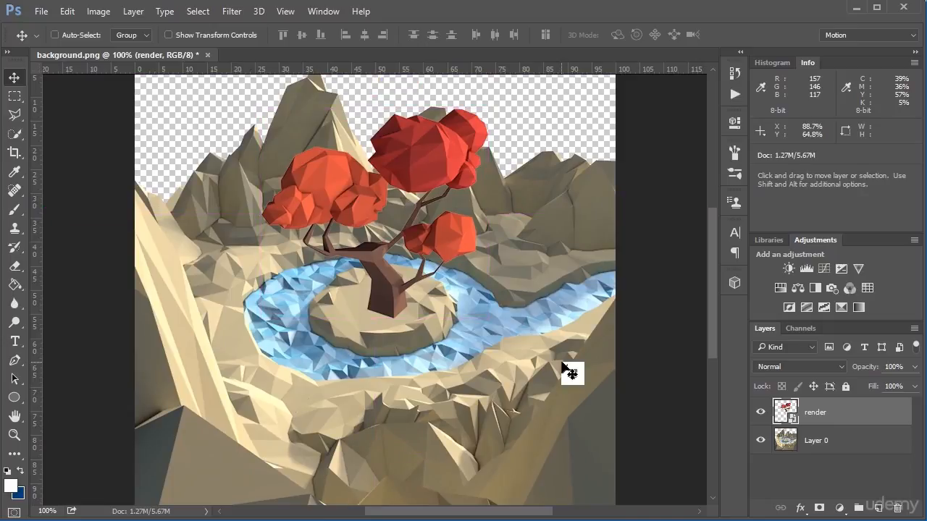
pyautogui.moveTo(474, 323); pyautogui.dragTo(472, 326)
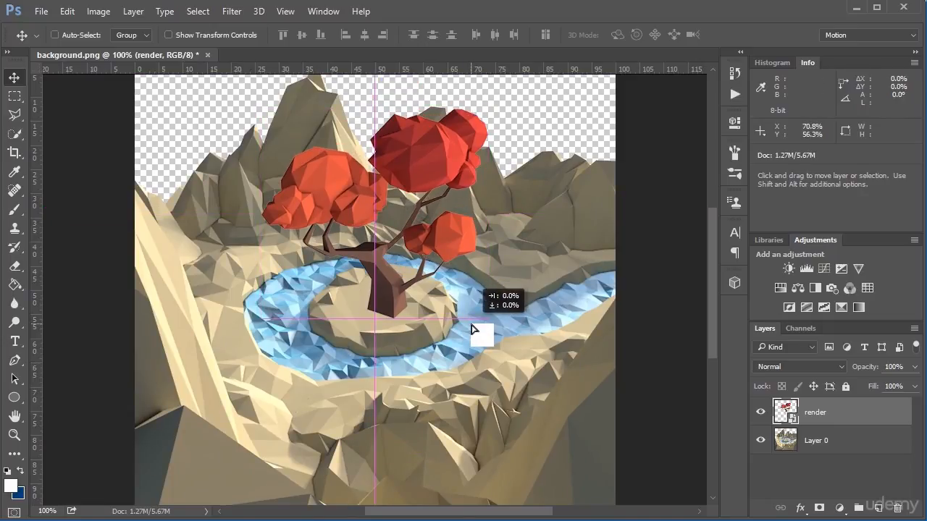
pyautogui.press('Left')
pyautogui.press('Left')
pyautogui.press('Left')
pyautogui.press('Left')
pyautogui.press('Left')
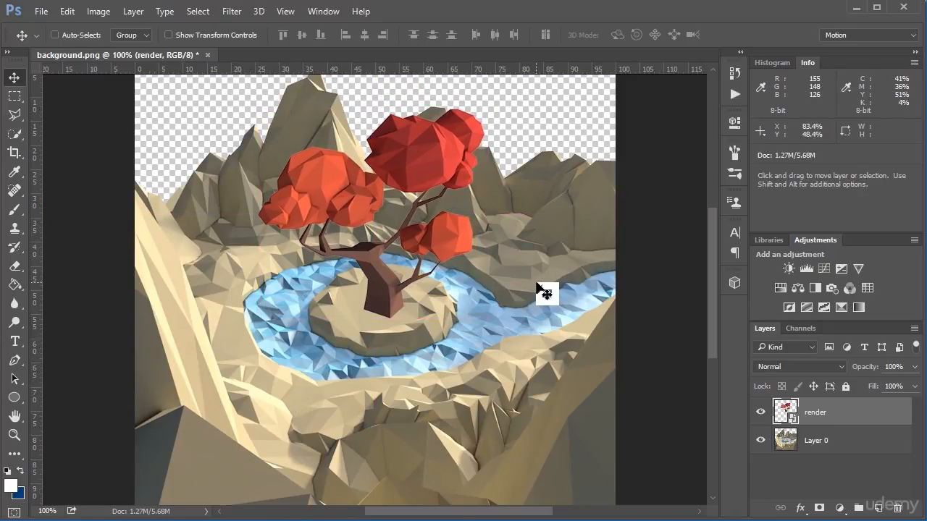
pyautogui.press('Up')
pyautogui.press('Left')
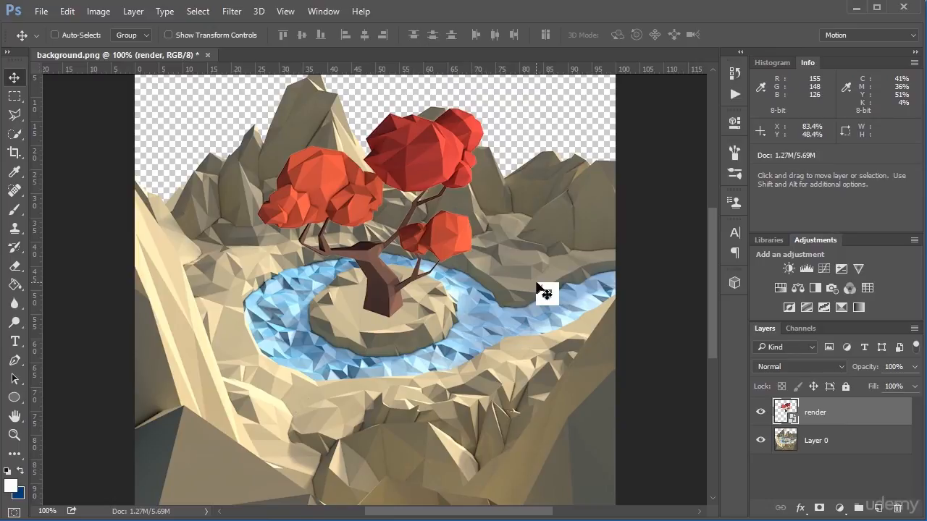
# Step: Rasterize the render smart object layer
pyautogui.hotkey('ctrl', '+')
pyautogui.moveTo(474, 217); pyautogui.dragTo(476, 353)
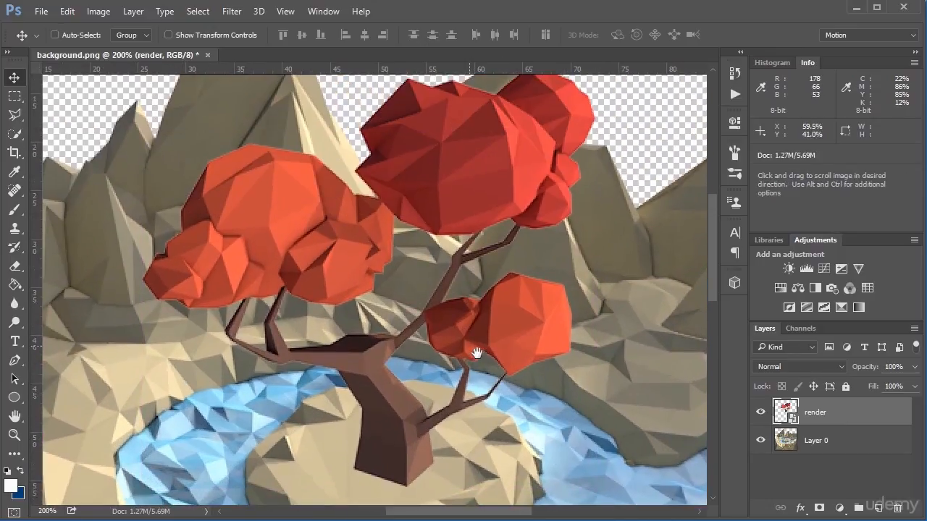
pyautogui.click(96, 11)
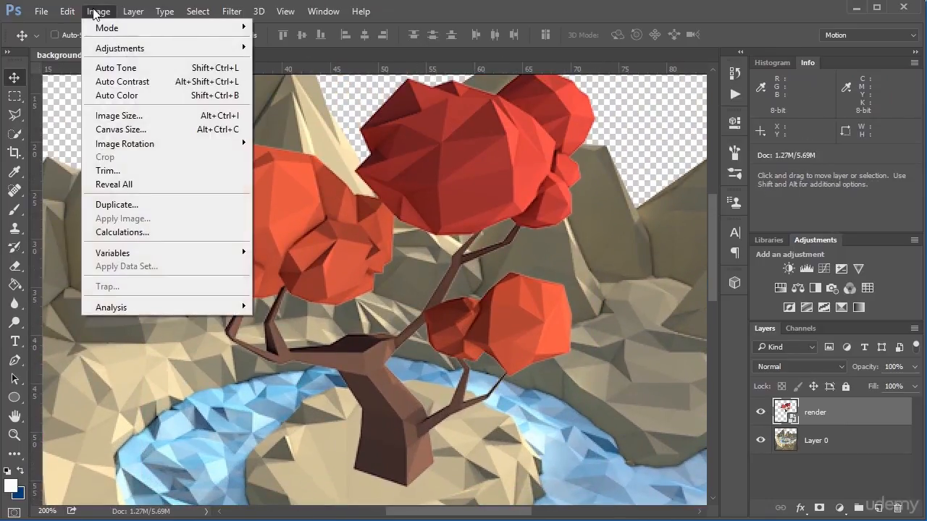
pyautogui.click(865, 417)
pyautogui.rightClick(860, 411)
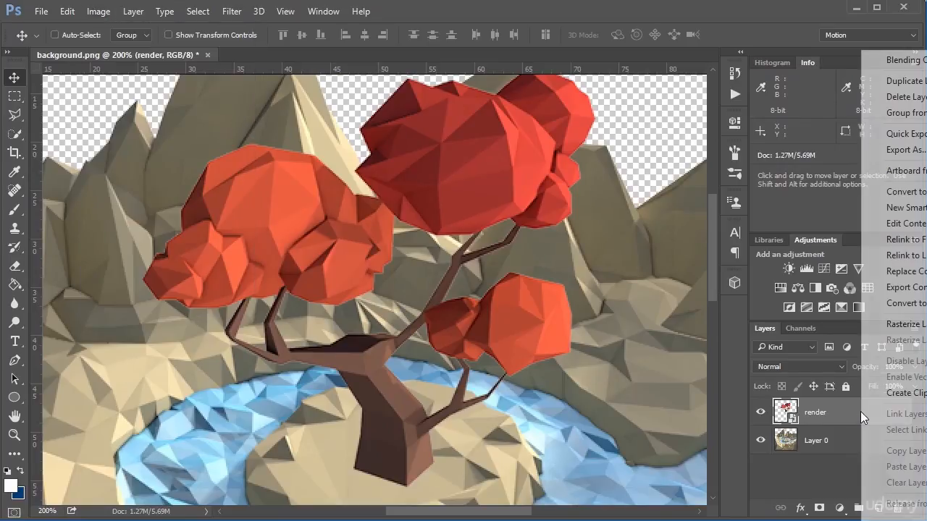
pyautogui.click(908, 330)
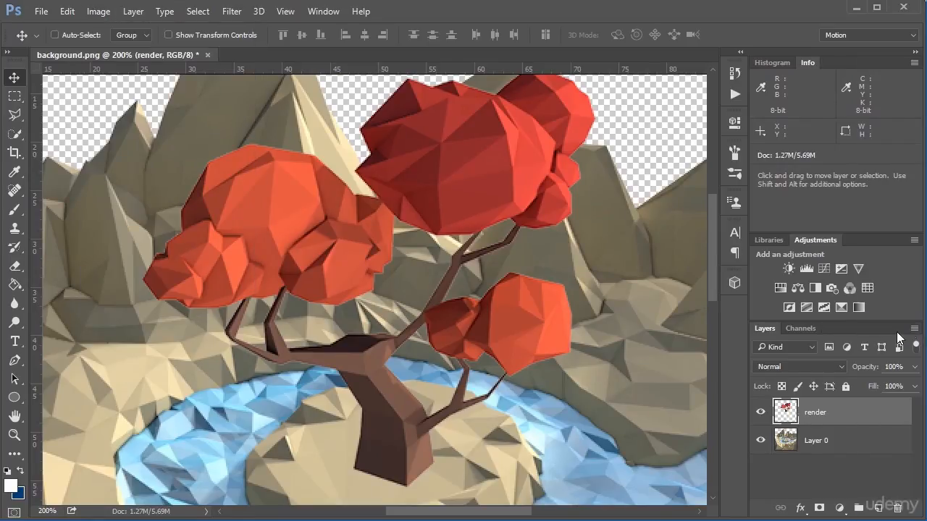
# Step: Defringe the render layer's edges with a width of 2 pixels
pyautogui.click(131, 11)
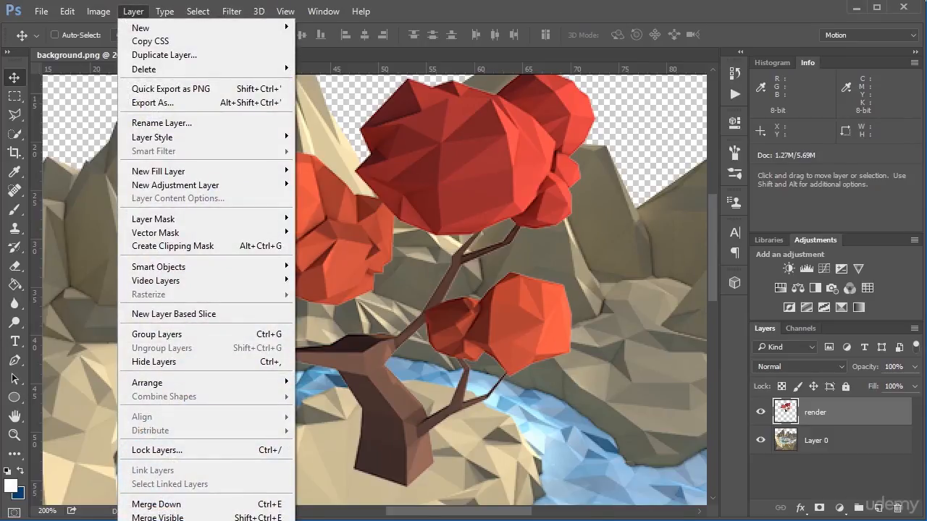
pyautogui.click(333, 520)
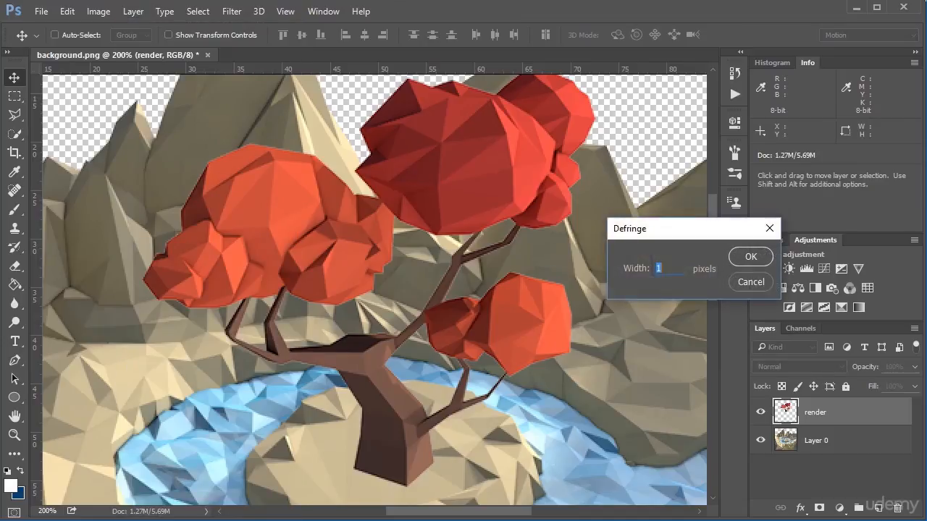
pyautogui.moveTo(671, 234); pyautogui.dragTo(636, 221)
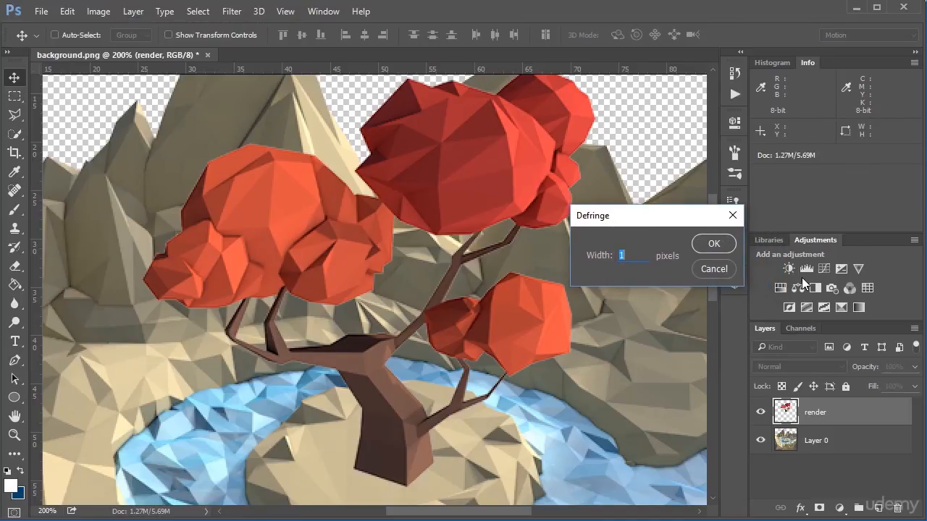
pyautogui.write('2')
pyautogui.press('Return')
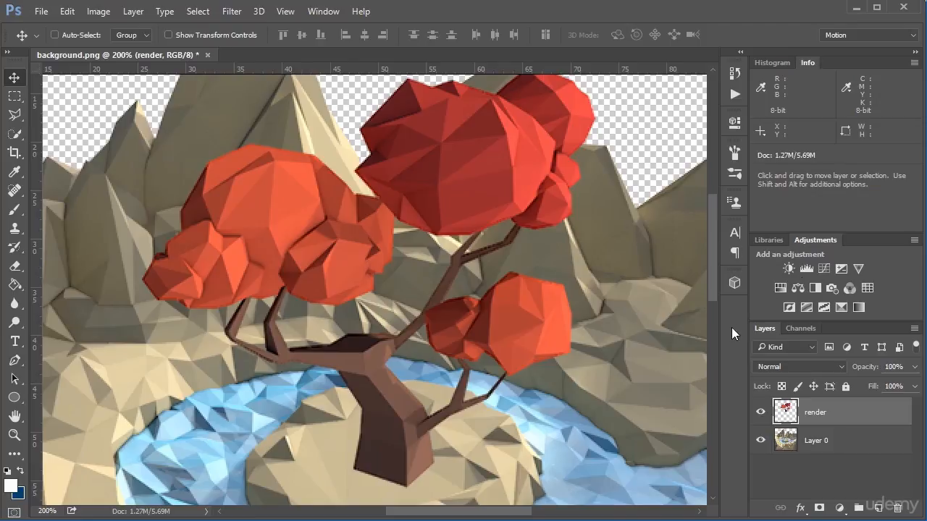
# Step: Rename the render layer to "tree" and Layer 0 to "background"
pyautogui.doubleClick(816, 412)
pyautogui.write('tree')
pyautogui.press('Return')
pyautogui.doubleClick(826, 442)
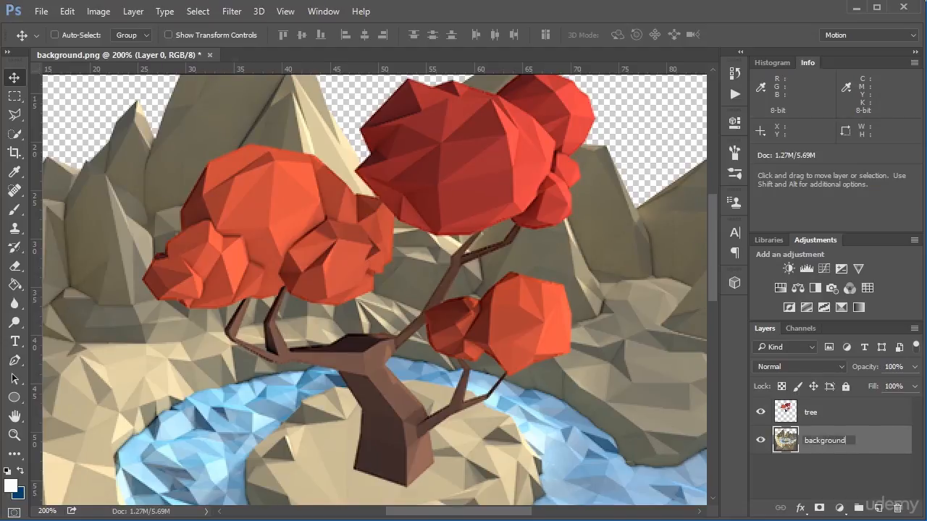
pyautogui.press('Return')
# Step: Create a new empty layer and place it beneath the background layer
pyautogui.click(803, 472)
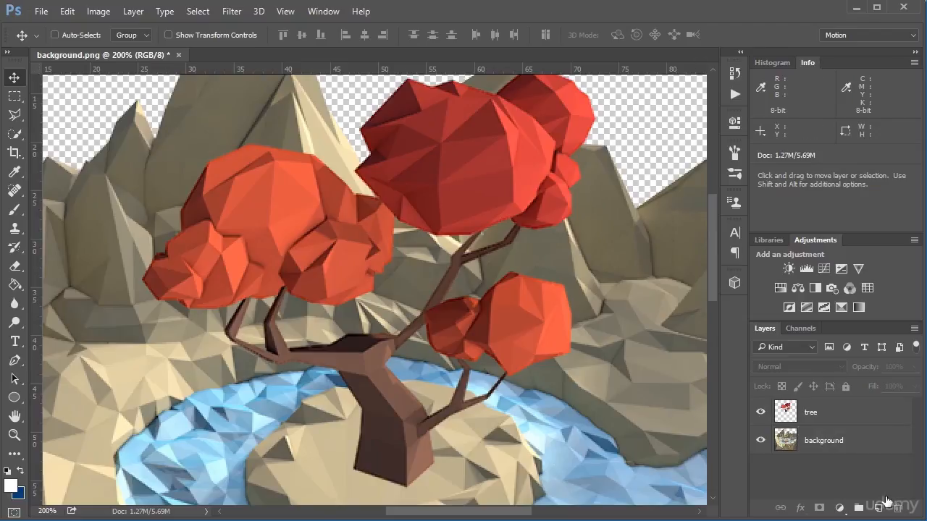
pyautogui.click(878, 506)
pyautogui.moveTo(866, 420); pyautogui.dragTo(814, 484)
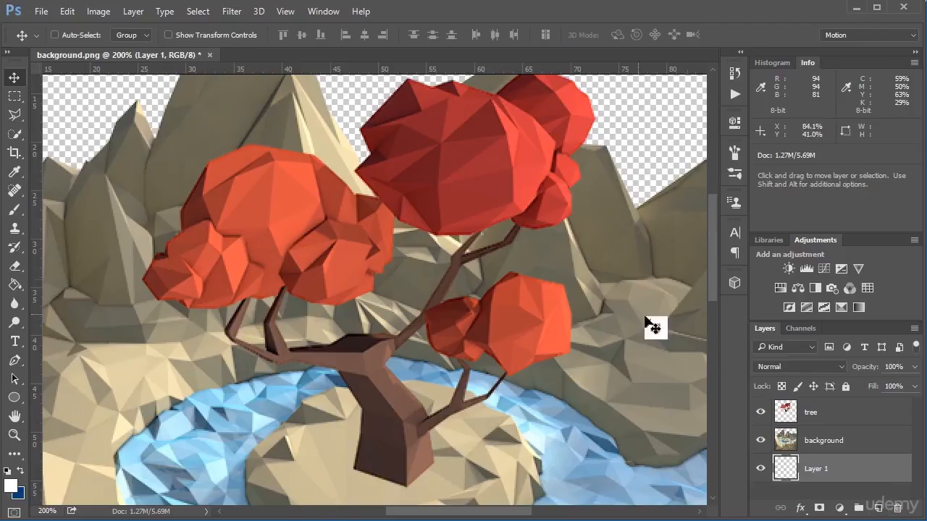
# Step: Swap the foreground and background colours and set the foreground to the brighter blue 006bd2
pyautogui.click(21, 470)
pyautogui.click(10, 485)
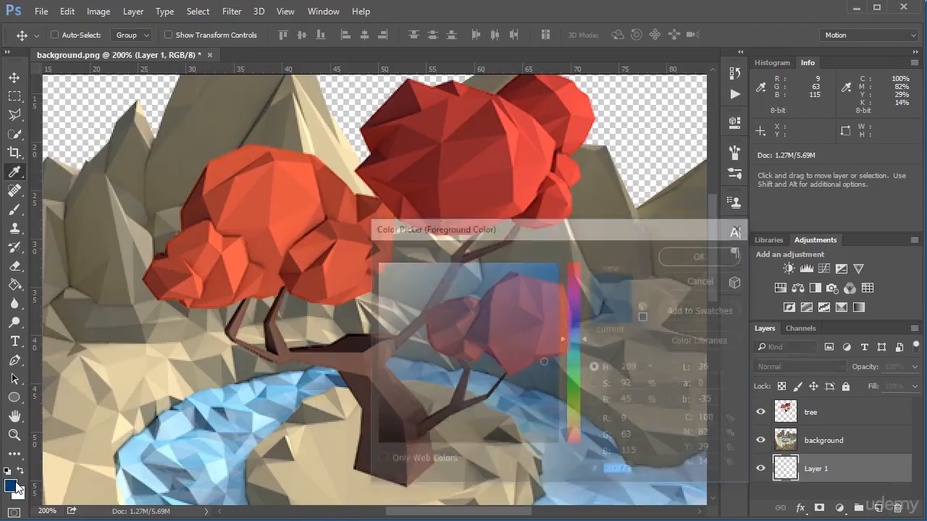
pyautogui.moveTo(546, 346); pyautogui.dragTo(566, 303)
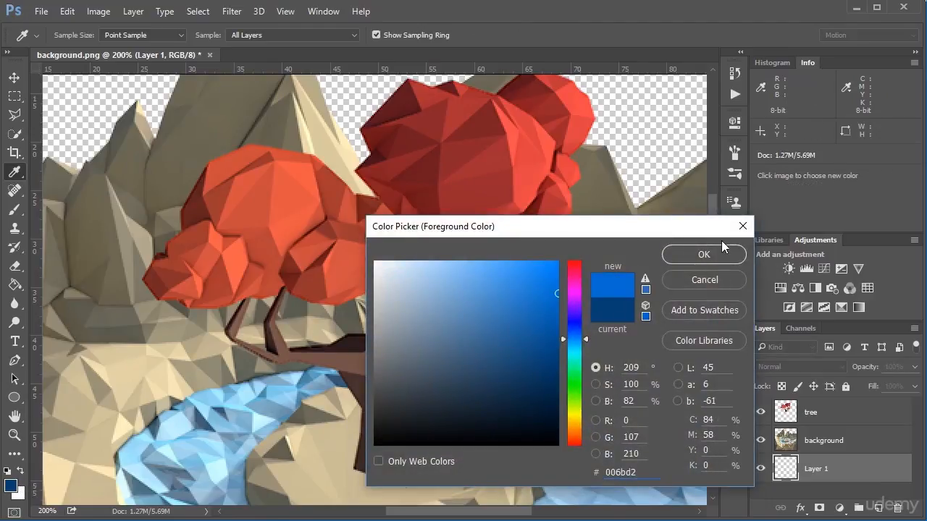
pyautogui.click(680, 254)
# Step: Fill the new bottom layer with the blue foreground colour using the Paint Bucket tool
pyautogui.press('v')
pyautogui.press('g')
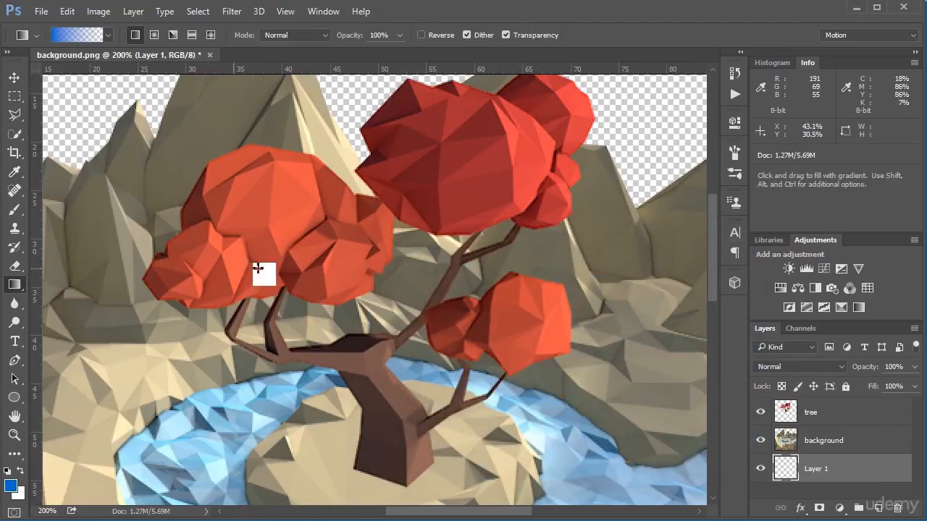
pyautogui.rightClick(21, 287)
pyautogui.click(93, 301)
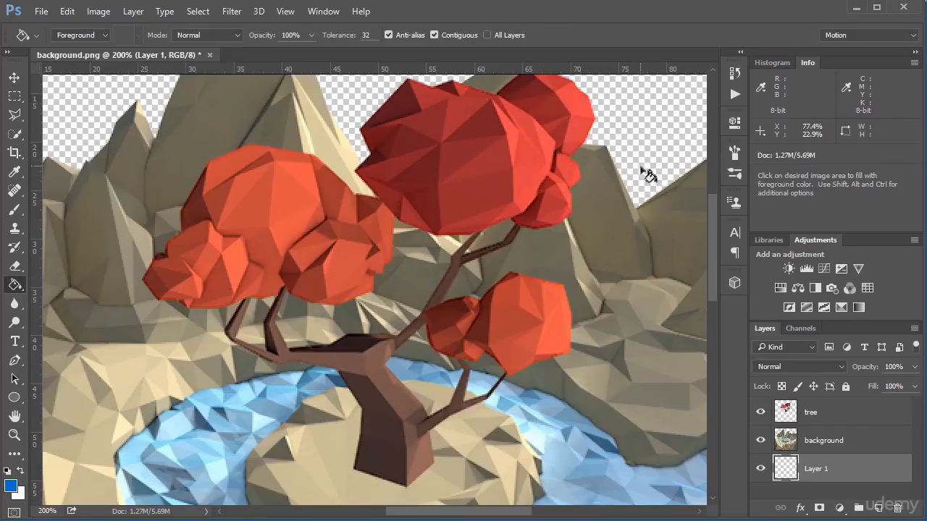
pyautogui.click(647, 150)
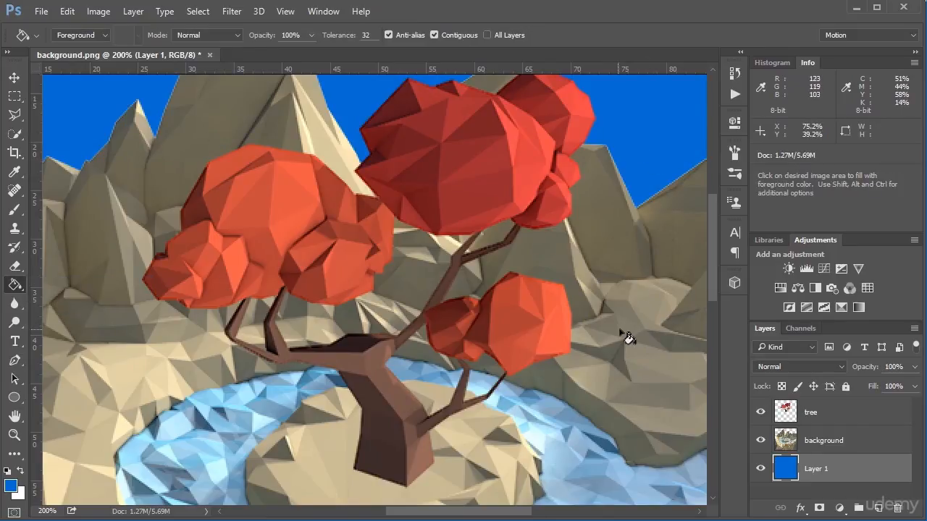
# Step: Defringe the background layer's mountain edges with a width of 2 pixels
pyautogui.press('m')
pyautogui.moveTo(612, 226); pyautogui.dragTo(606, 380)
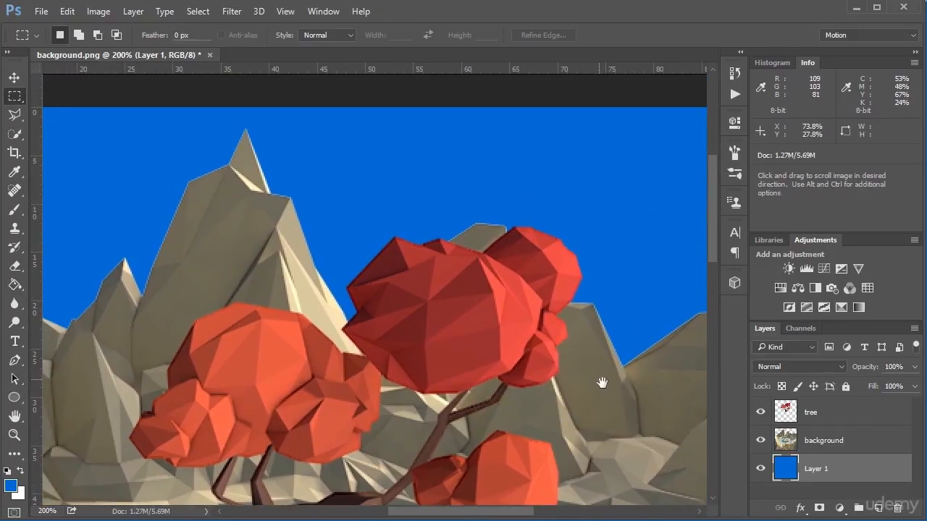
pyautogui.click(797, 440)
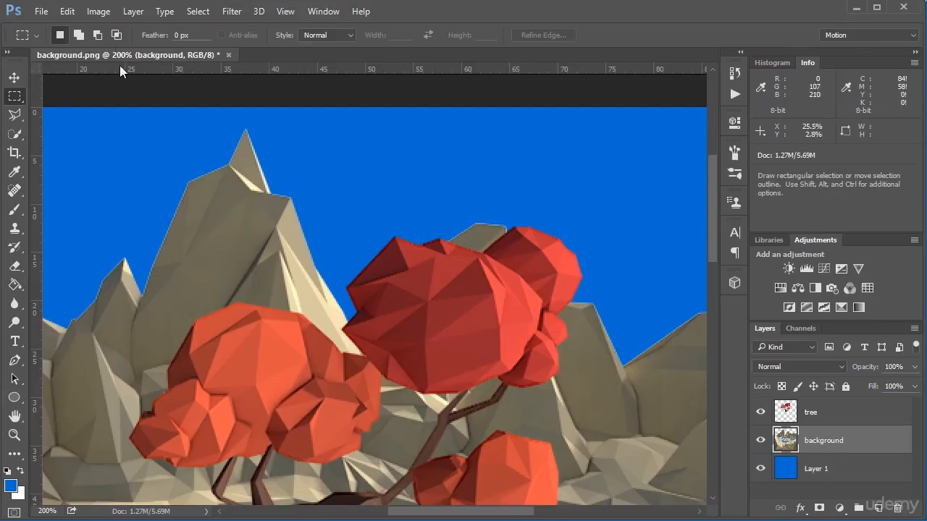
pyautogui.click(98, 10)
pyautogui.moveTo(67, 12)
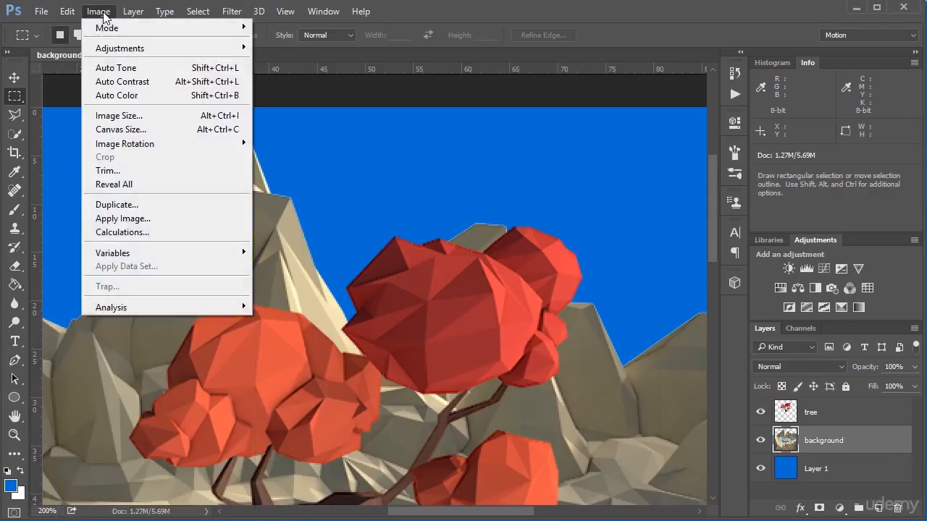
pyautogui.moveTo(133, 12)
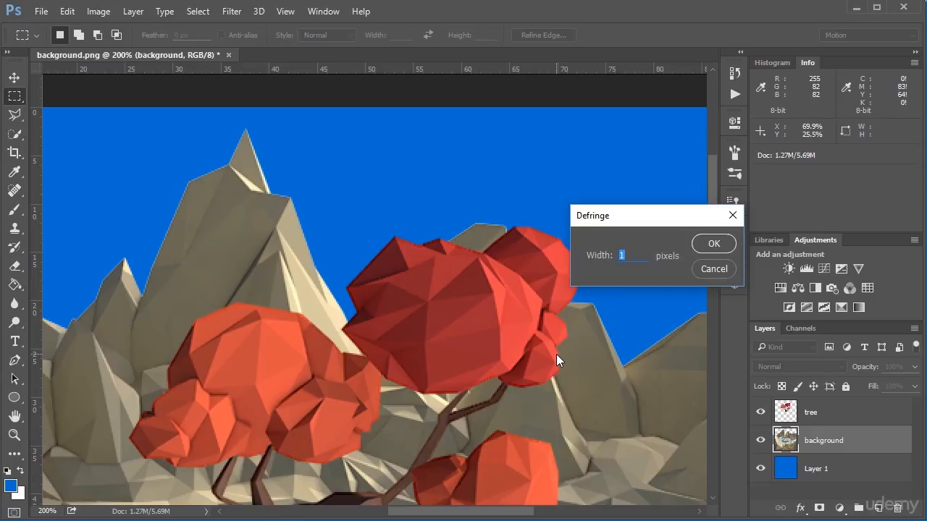
pyautogui.write('2')
pyautogui.press('Return')
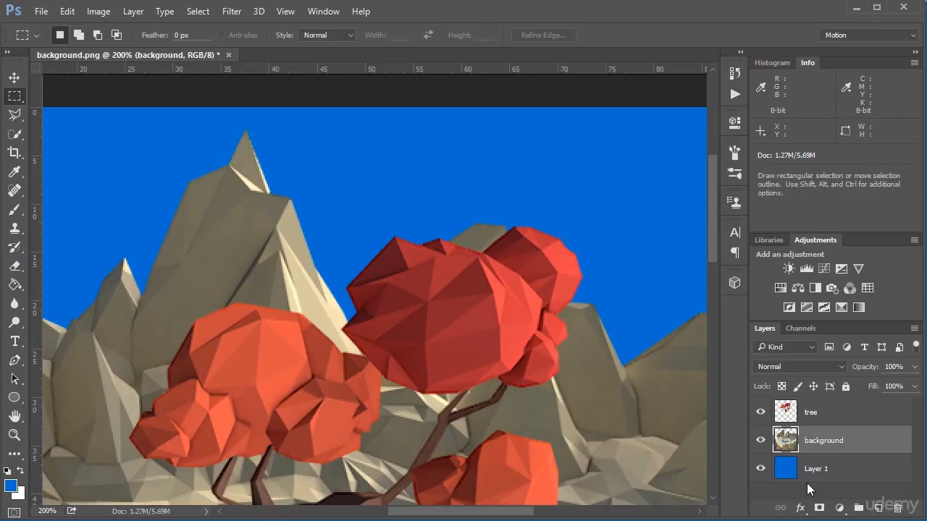
# Step: Rename the blue fill layer to "sky"
pyautogui.hotkey('alt', '[')
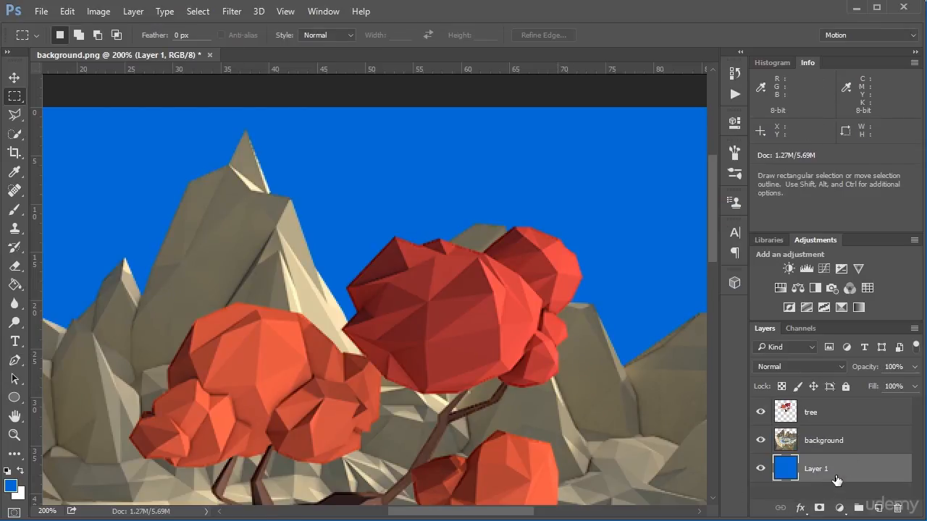
pyautogui.doubleClick(816, 469)
pyautogui.write('sky')
pyautogui.press('Return')
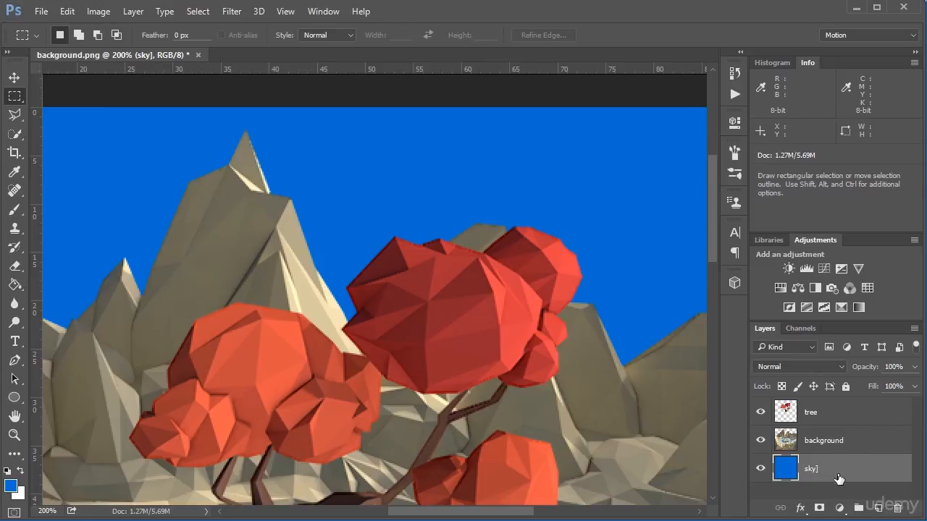
pyautogui.doubleClick(822, 480)
pyautogui.write('sky')
pyautogui.press('Return')
# Step: Apply Hue/Saturation to the sky layer with hue -23, saturation +50 and lightness +15
pyautogui.click(97, 12)
pyautogui.moveTo(218, 47)
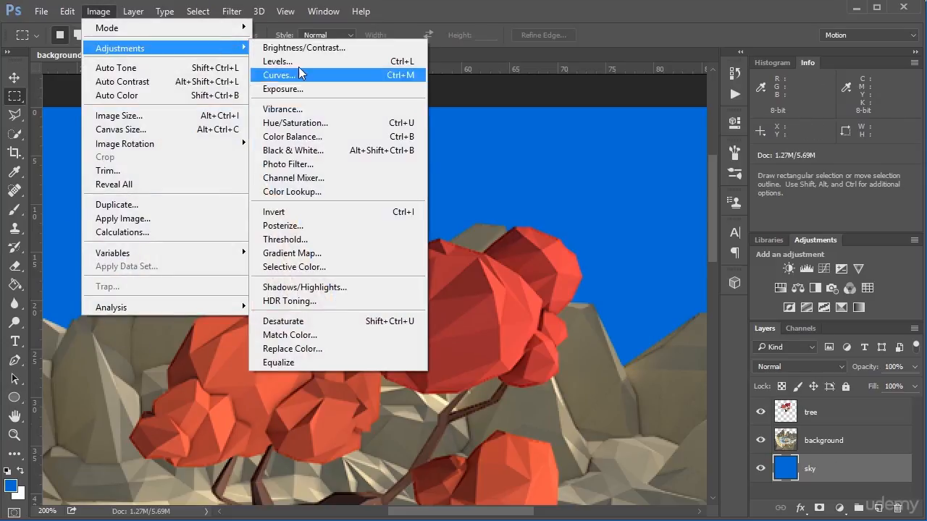
pyautogui.click(355, 130)
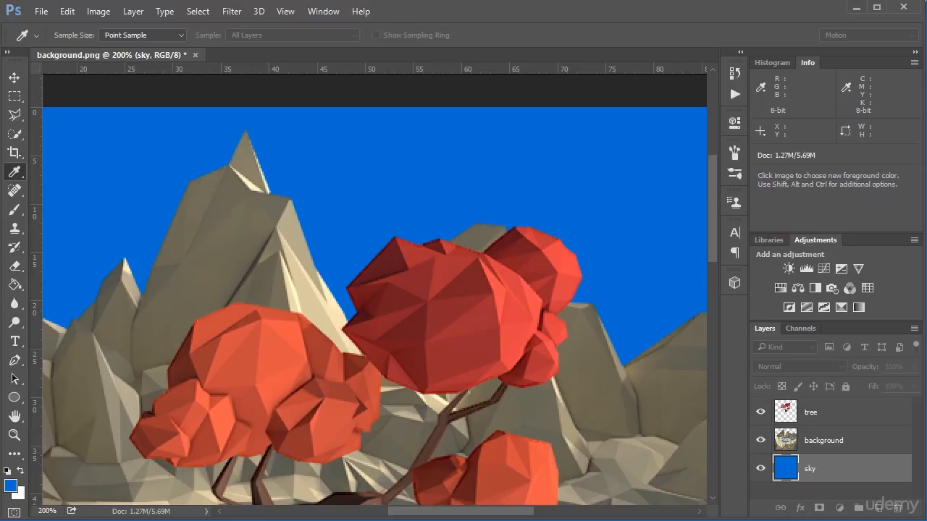
pyautogui.moveTo(680, 281); pyautogui.dragTo(706, 317)
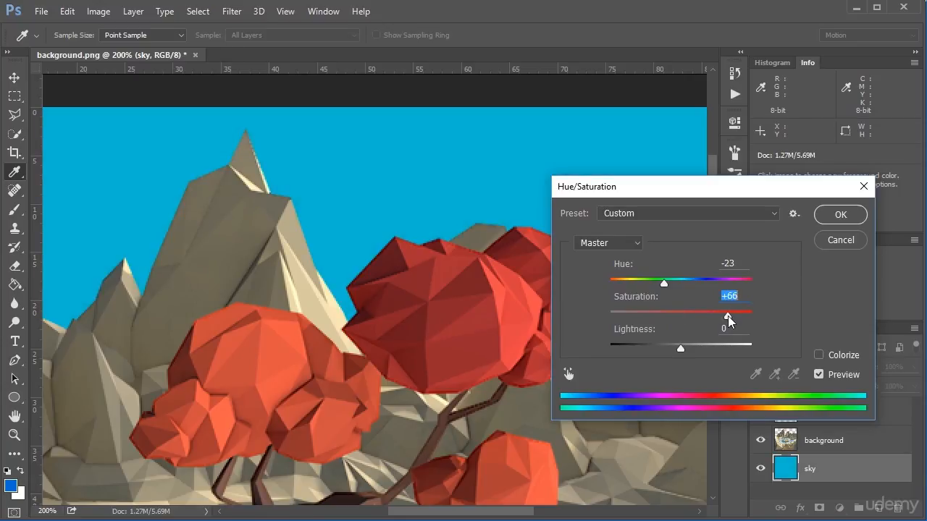
pyautogui.moveTo(684, 353); pyautogui.dragTo(693, 353)
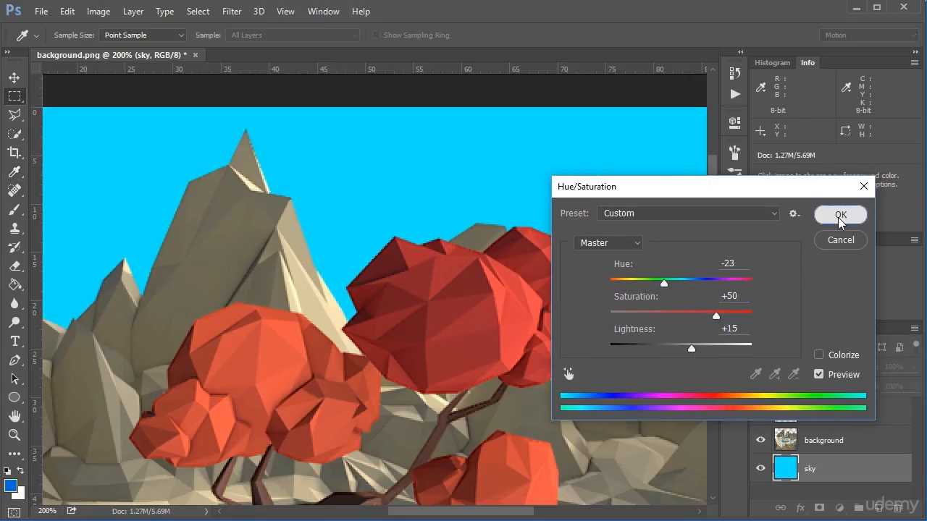
pyautogui.click(840, 214)
pyautogui.hotkey('ctrl', '-')
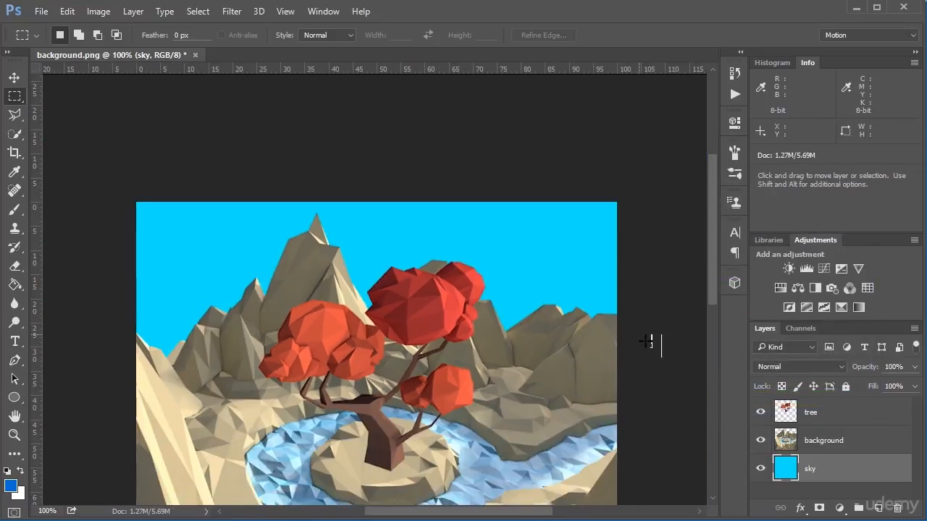
# Step: Select the tree layer and load its pixels as a selection
pyautogui.press('space')
pyautogui.moveTo(425, 365); pyautogui.dragTo(511, 272)
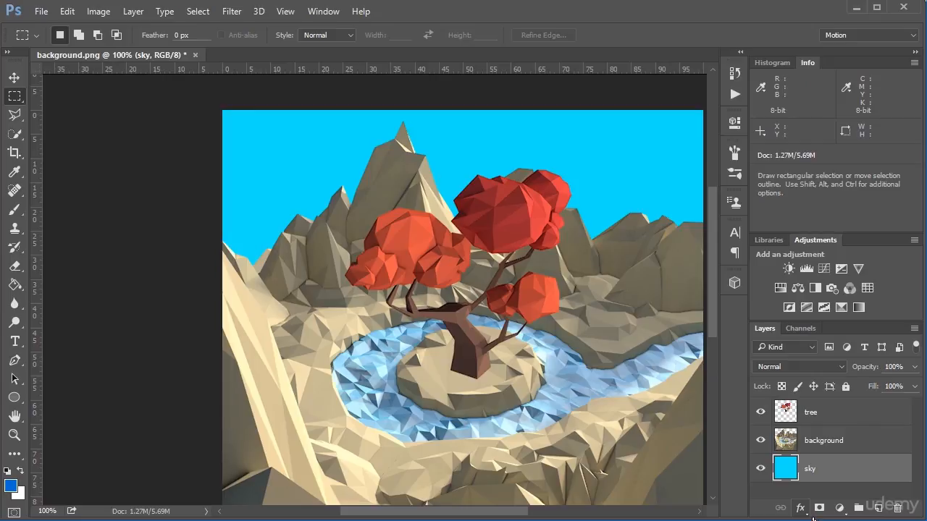
pyautogui.click(833, 419)
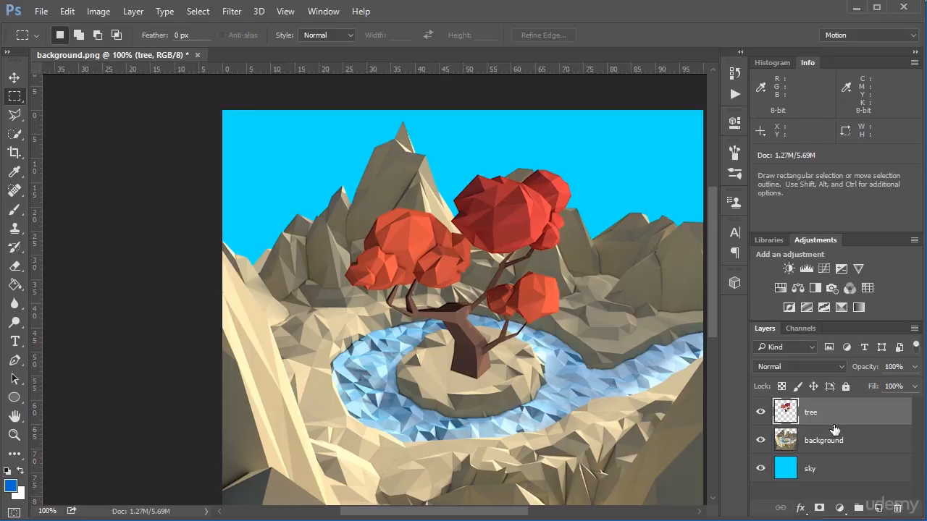
pyautogui.keyDown('ctrl'); pyautogui.click(797, 413); pyautogui.keyUp('ctrl')
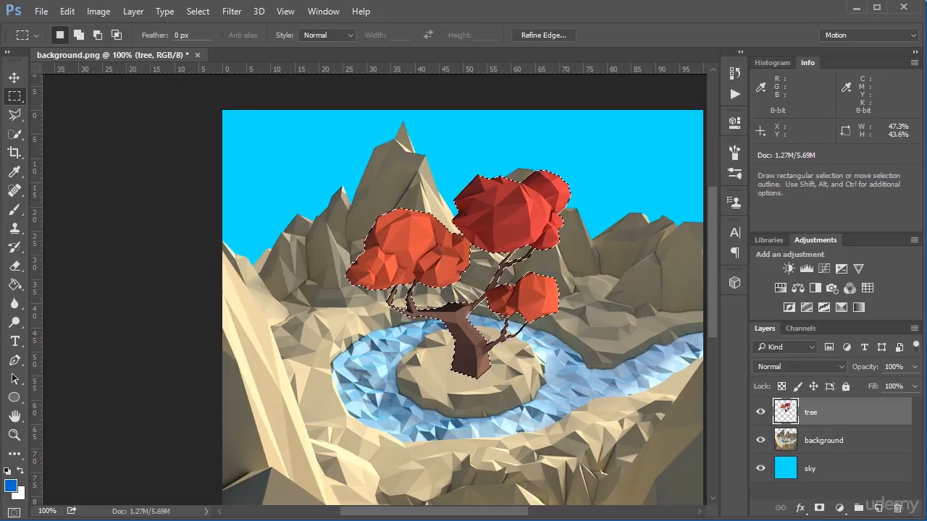
# Step: Choose the hard round 900 brush preset for the Brush tool and set its size to 127 px
pyautogui.click(14, 209)
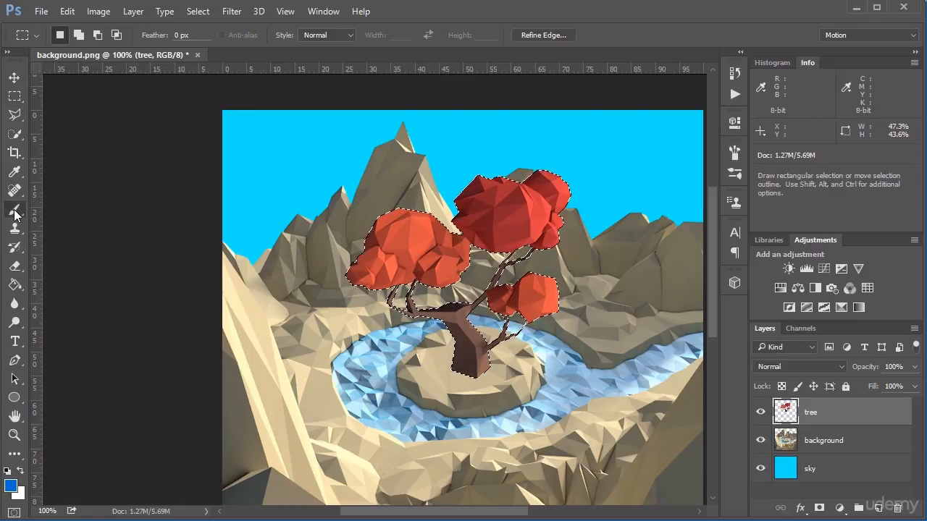
pyautogui.rightClick(500, 343)
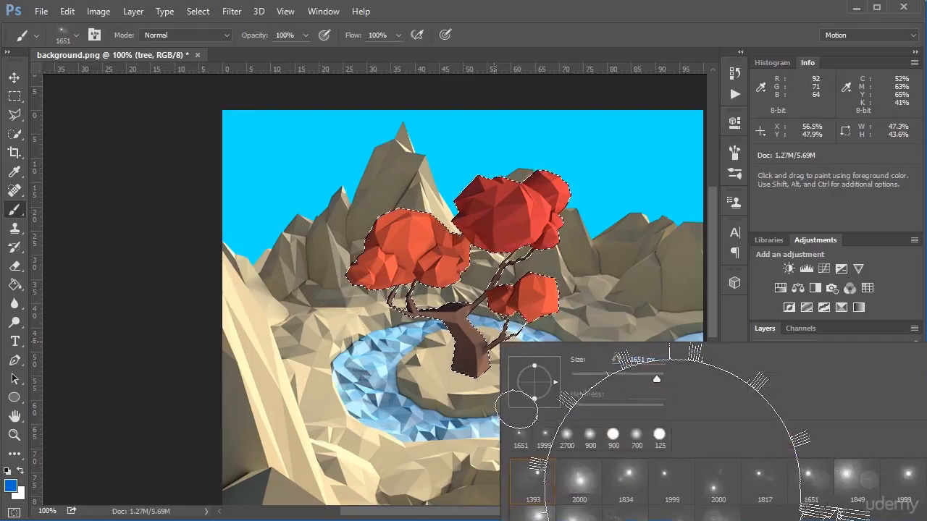
pyautogui.click(615, 439)
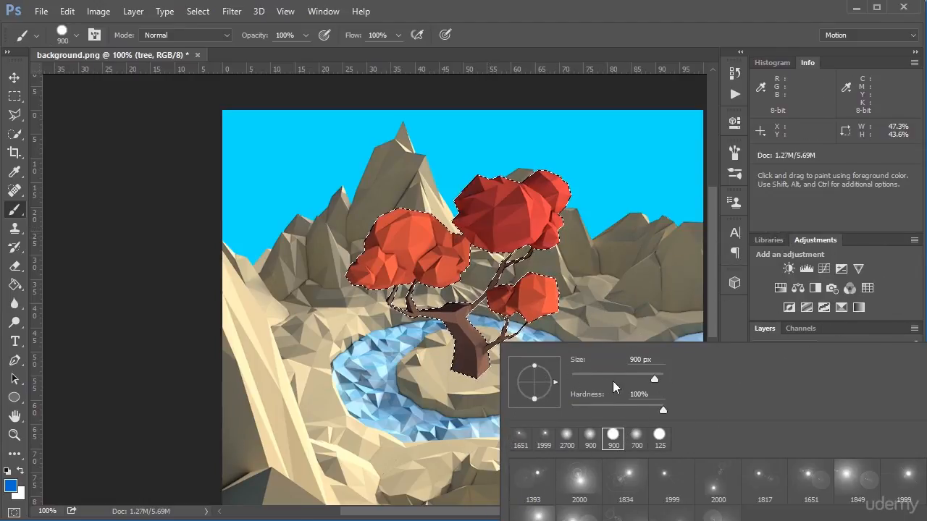
pyautogui.moveTo(623, 377); pyautogui.dragTo(623, 377)
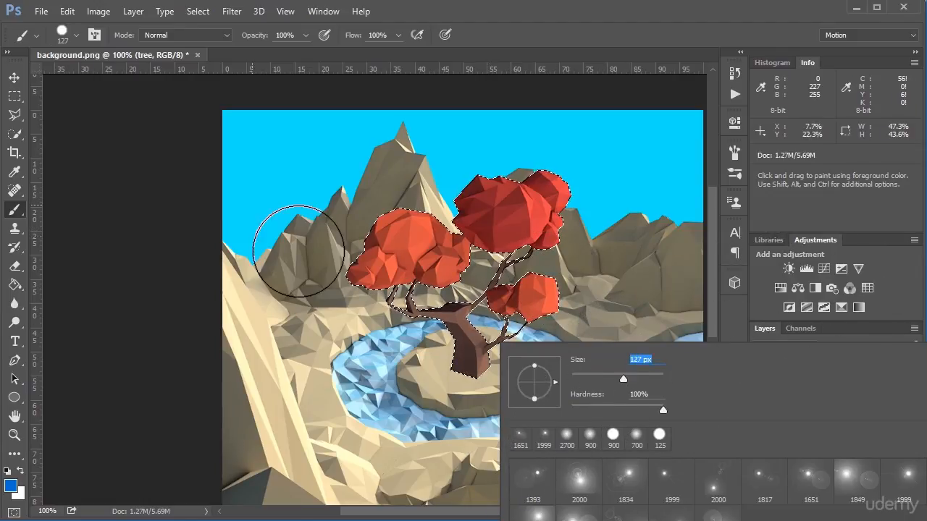
# Step: Swap the foreground and background colours and set the foreground colour to black
pyautogui.click(20, 472)
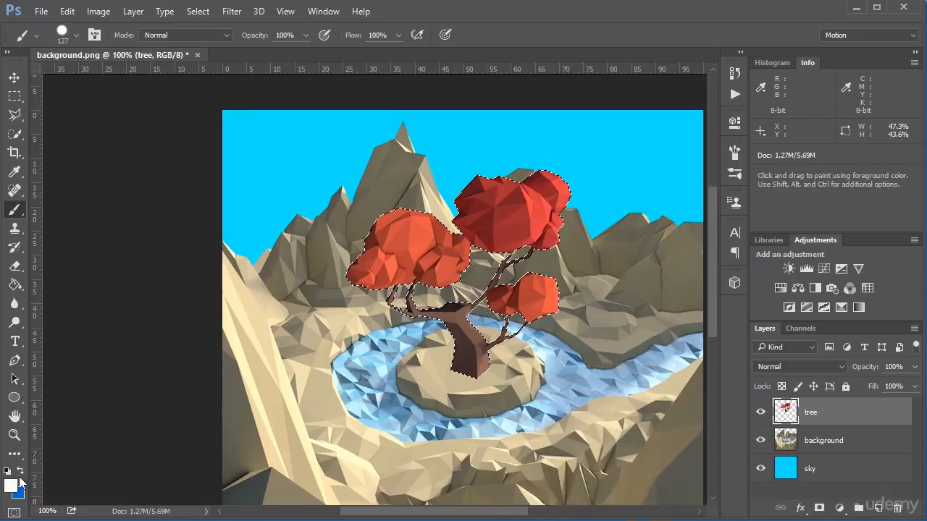
pyautogui.click(9, 485)
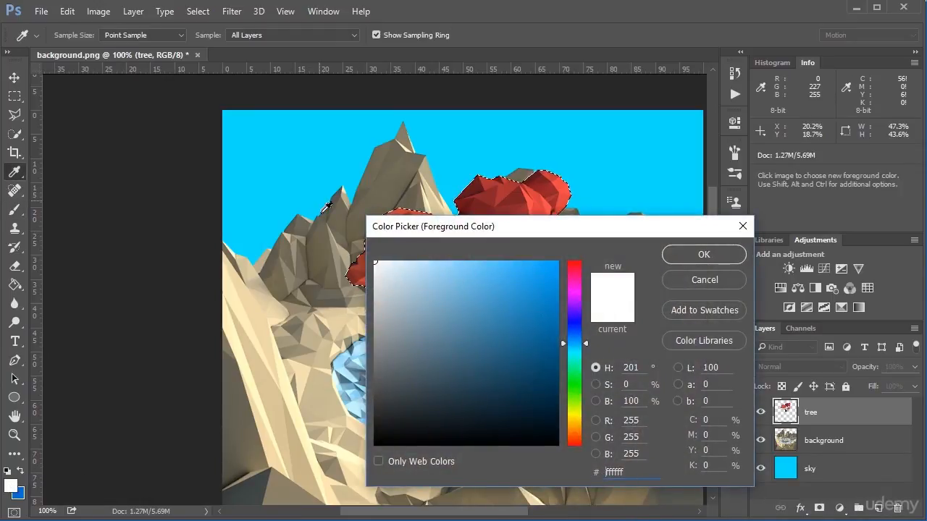
pyautogui.click(375, 445)
pyautogui.click(702, 255)
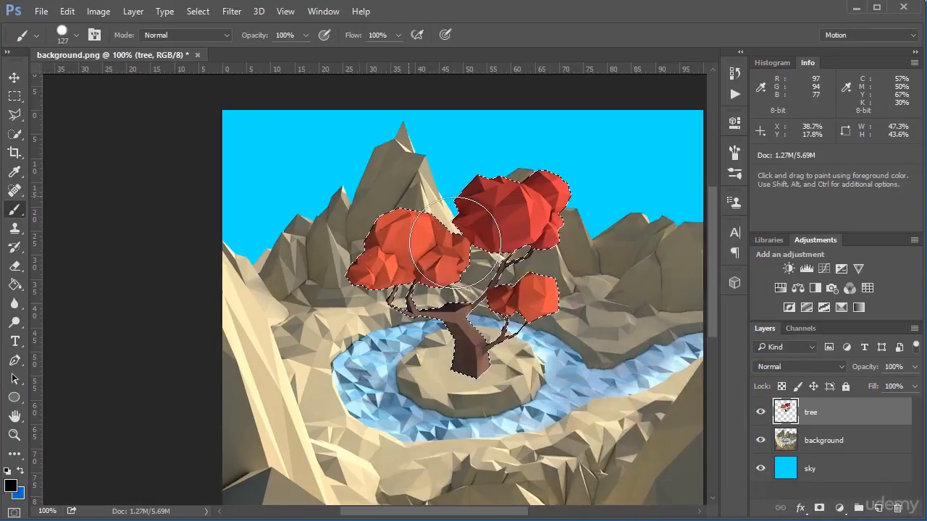
# Step: Enlarge the brush to 200 px and set its opacity to 62% and flow to 47%
pyautogui.press(']')
pyautogui.press(']')
pyautogui.press(']')
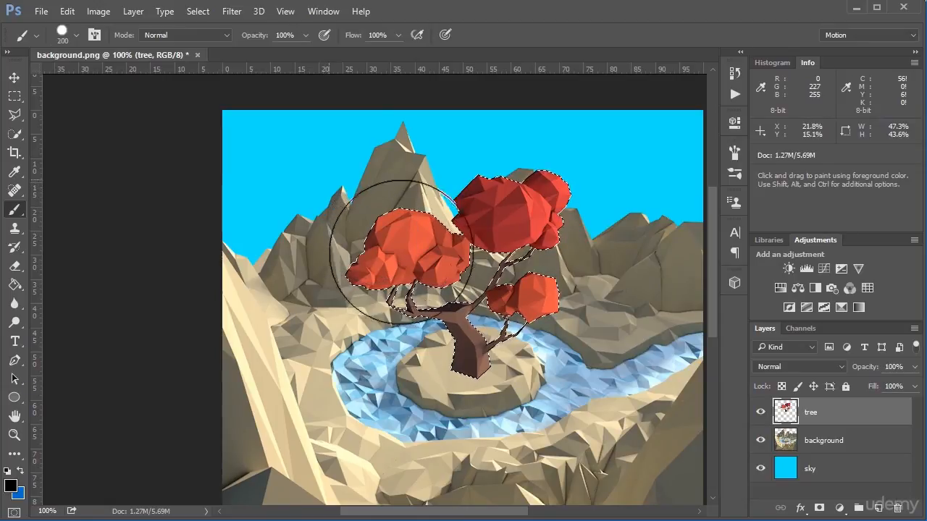
pyautogui.click(307, 35)
pyautogui.moveTo(303, 53); pyautogui.dragTo(278, 55)
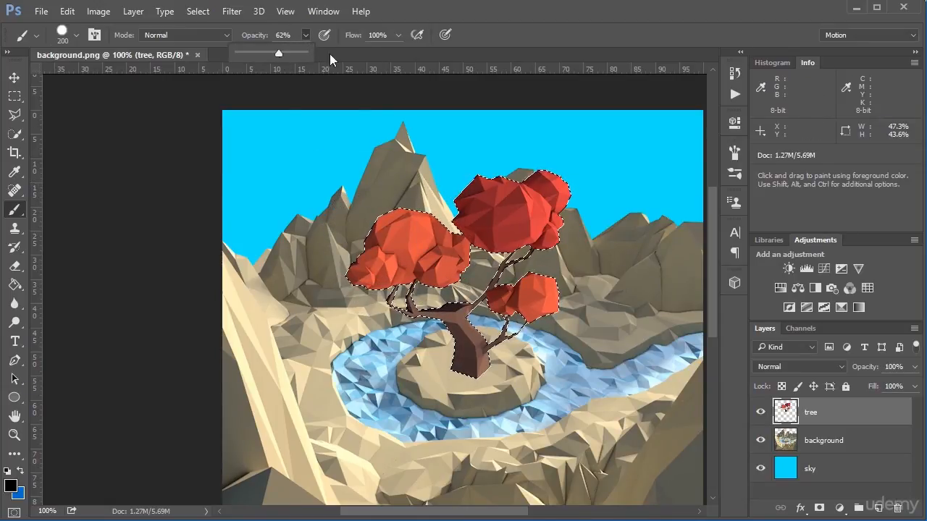
pyautogui.click(397, 35)
pyautogui.moveTo(396, 53); pyautogui.dragTo(361, 55)
pyautogui.click(546, 8)
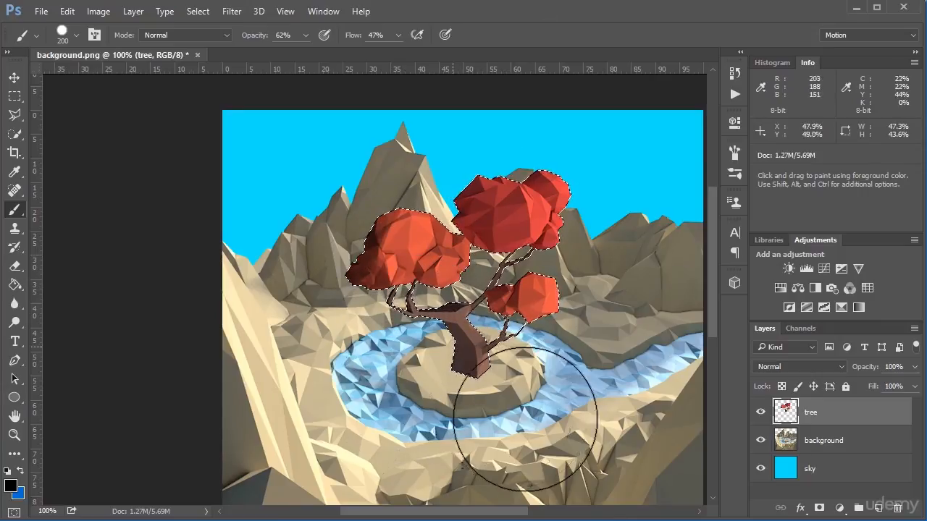
# Step: Set the brush hardness to 0% and paint soft black shading on the tree's left foliage and trunk, enlarging the brush to 400 px
pyautogui.rightClick(409, 266)
pyautogui.moveTo(500, 331); pyautogui.dragTo(338, 388)
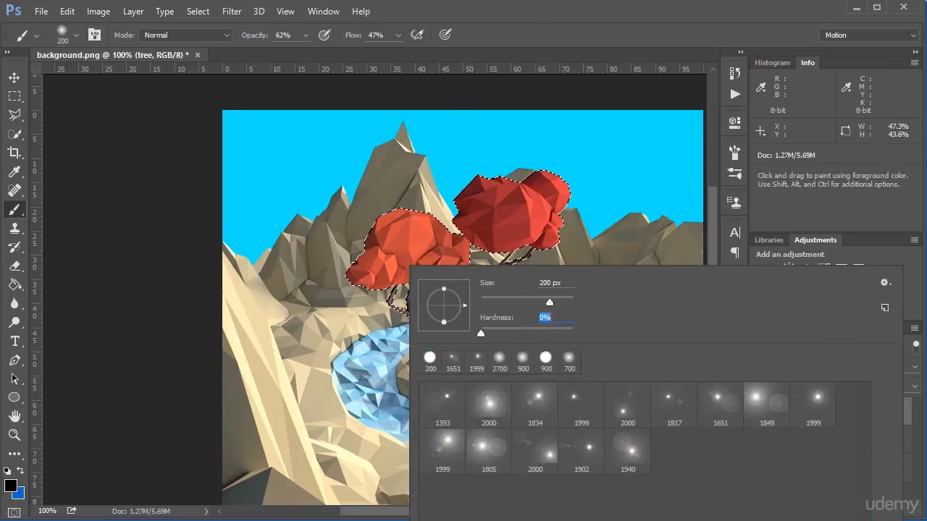
pyautogui.click(577, 3)
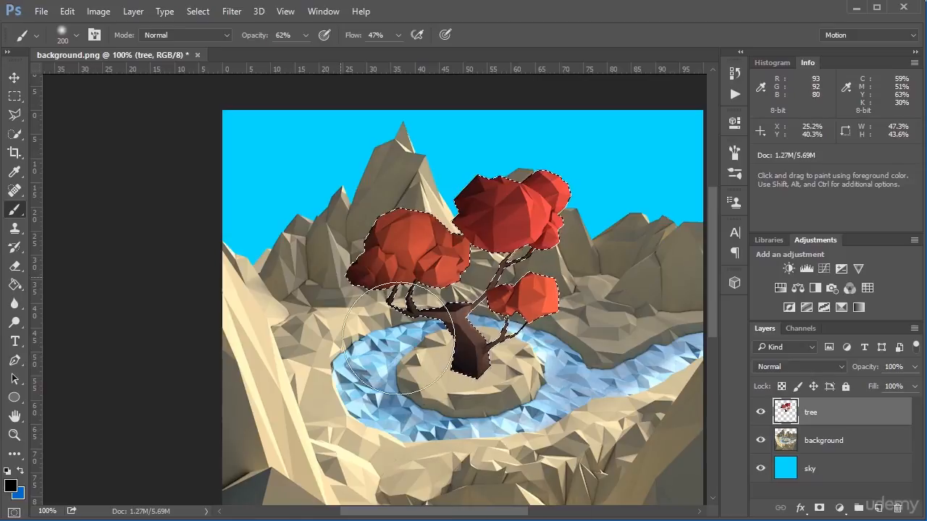
pyautogui.press(']')
pyautogui.press(']')
pyautogui.press(']')
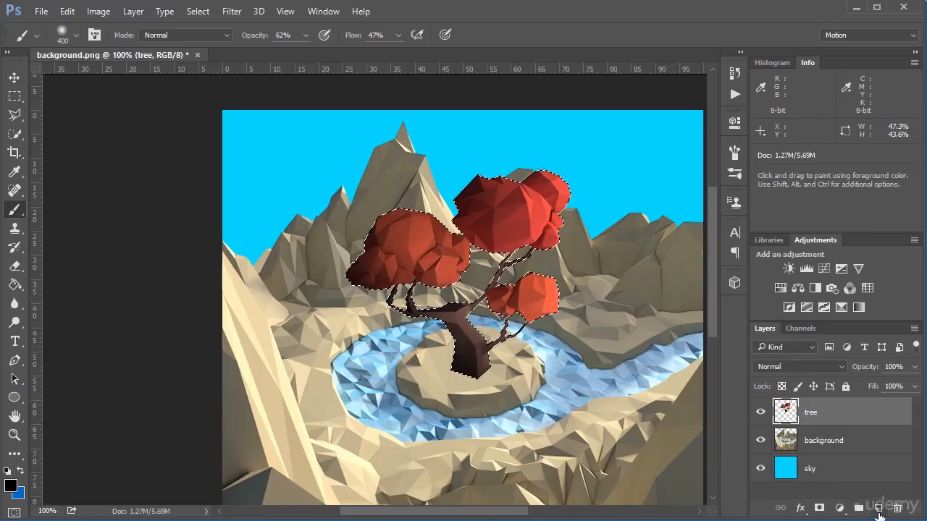
# Step: Create a new layer above the tree layer and set the foreground colour to white
pyautogui.click(878, 509)
pyautogui.click(20, 472)
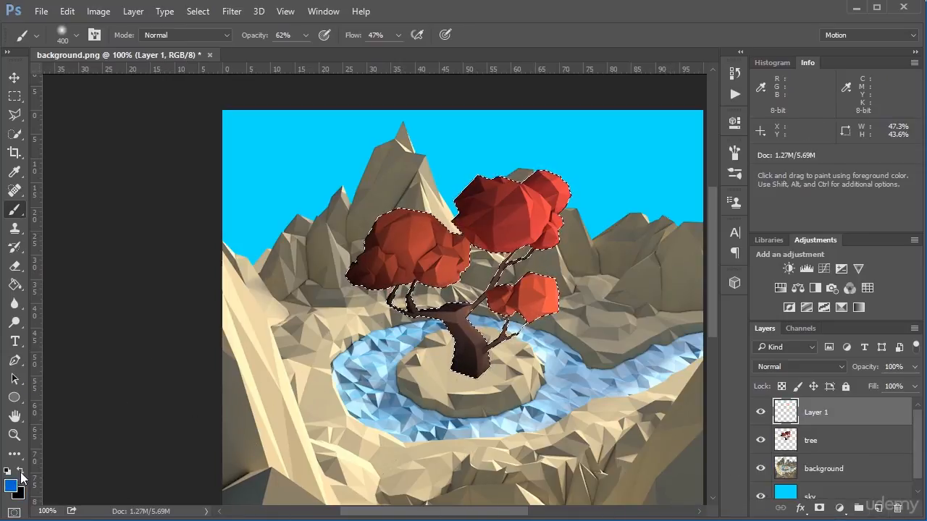
pyautogui.click(11, 485)
pyautogui.click(376, 263)
pyautogui.click(701, 253)
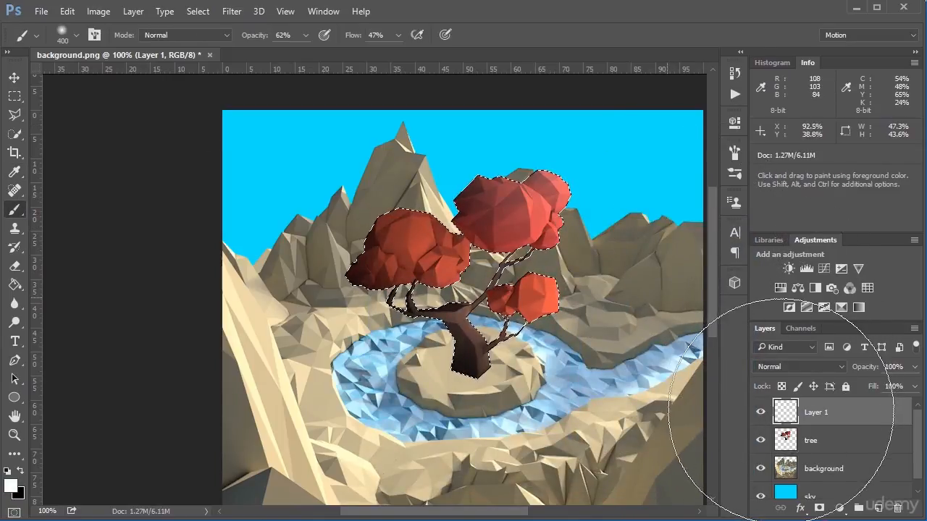
# Step: Paint soft white highlights on the tree's right-hand foliage with a progressively smaller brush and clear the selection
pyautogui.press('[')
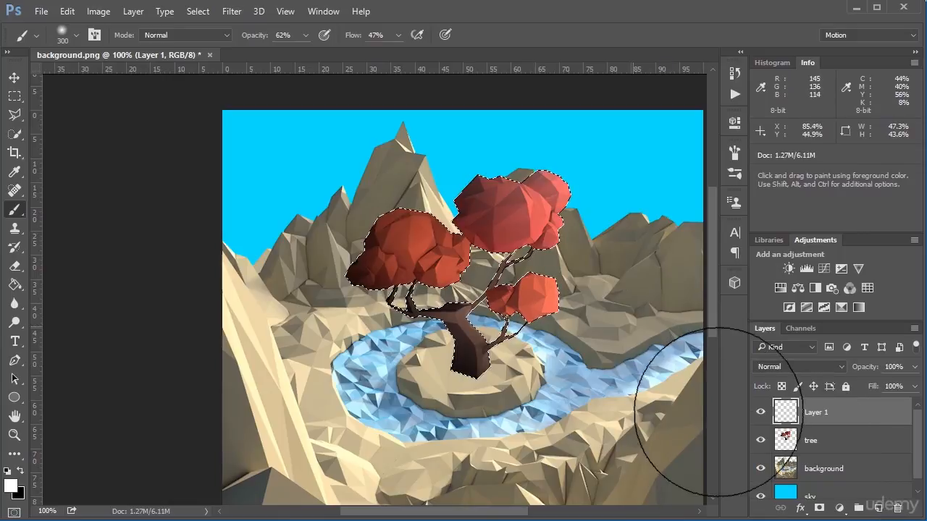
pyautogui.press('[')
pyautogui.press('[')
pyautogui.press('[')
pyautogui.press('[')
pyautogui.press('[')
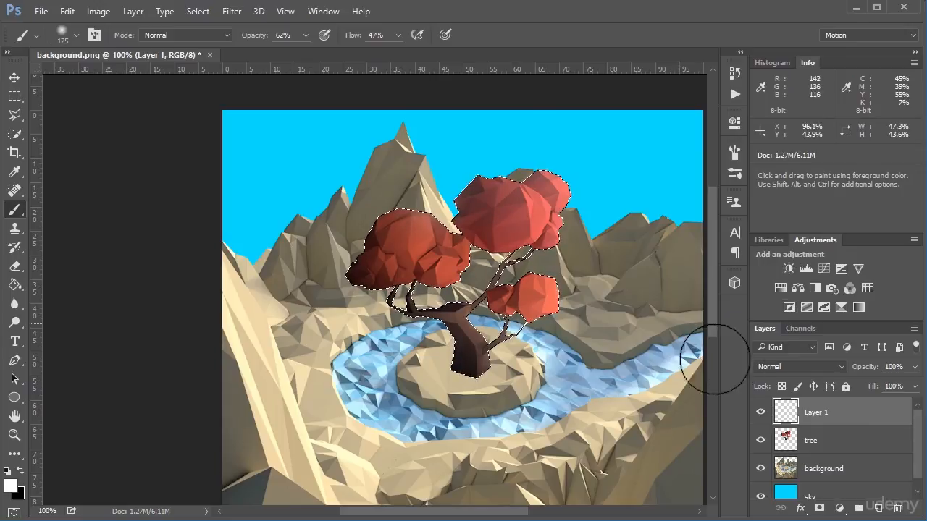
pyautogui.press('m')
pyautogui.hotkey('ctrl', 'd')
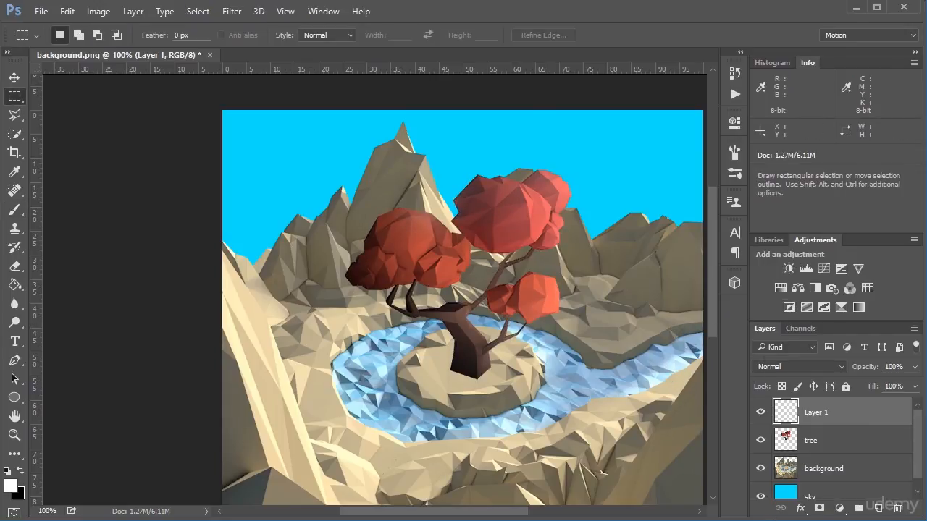
# Step: Group the highlight layer with the tree layer and name the group "tree"
pyautogui.moveTo(648, 445); pyautogui.dragTo(585, 404)
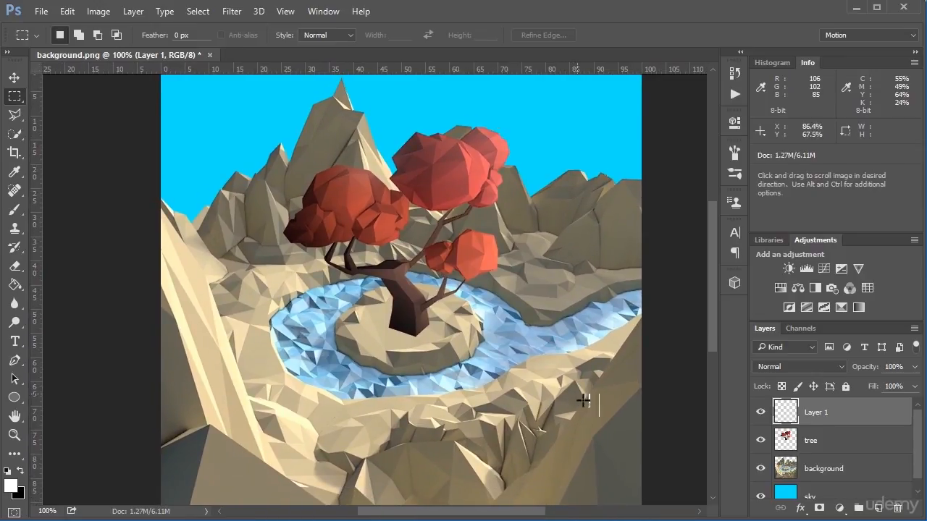
pyautogui.keyDown('shift'); pyautogui.click(839, 449); pyautogui.keyUp('shift')
pyautogui.hotkey('ctrl', 'g')
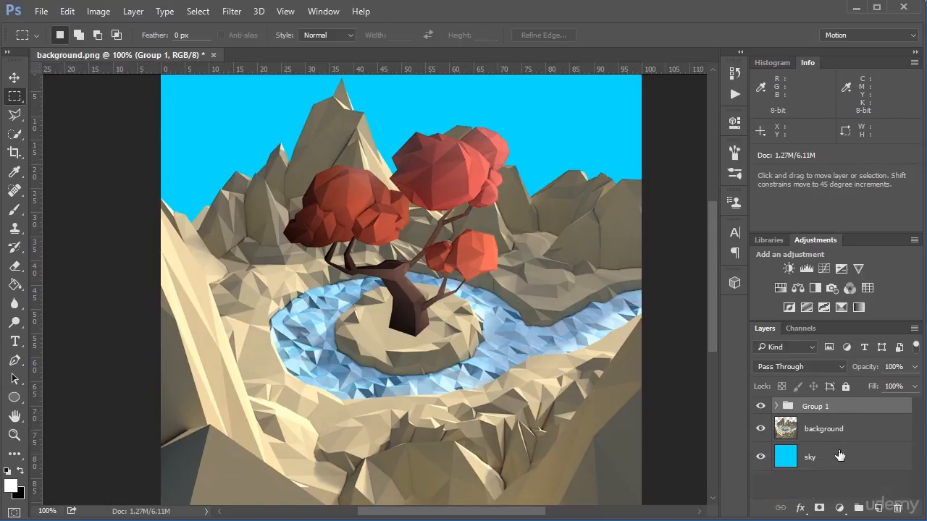
pyautogui.doubleClick(821, 408)
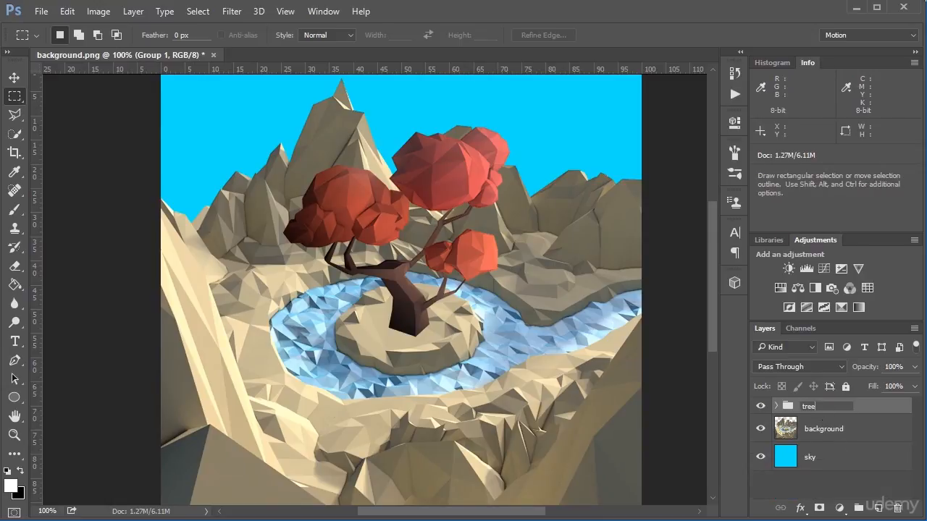
pyautogui.press('Return')
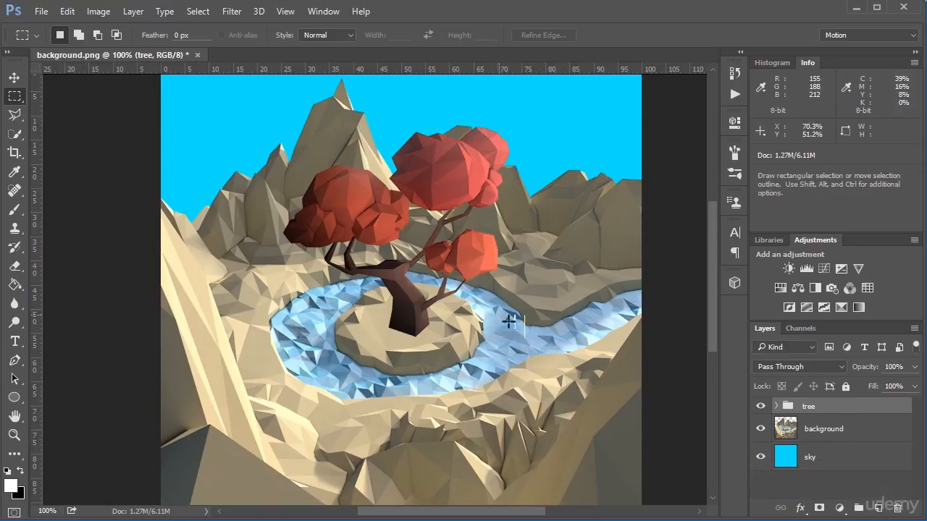
# Step: Expand the tree group and add a new layer above Layer 1 inside it
pyautogui.moveTo(500, 310); pyautogui.dragTo(547, 355)
pyautogui.click(776, 406)
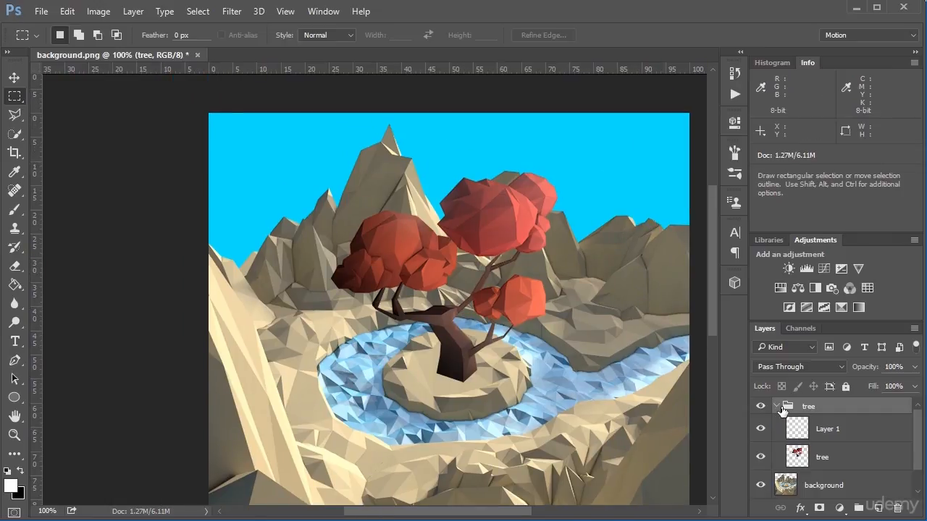
pyautogui.click(848, 433)
pyautogui.click(877, 507)
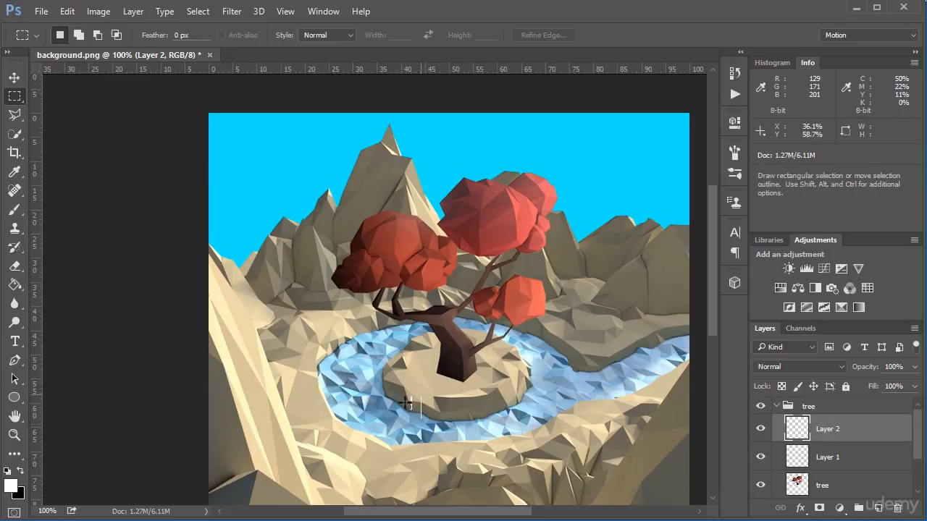
# Step: Sample a red from the tree's foliage and adjust the foreground colour to e02d2d
pyautogui.press('i')
pyautogui.click(445, 273)
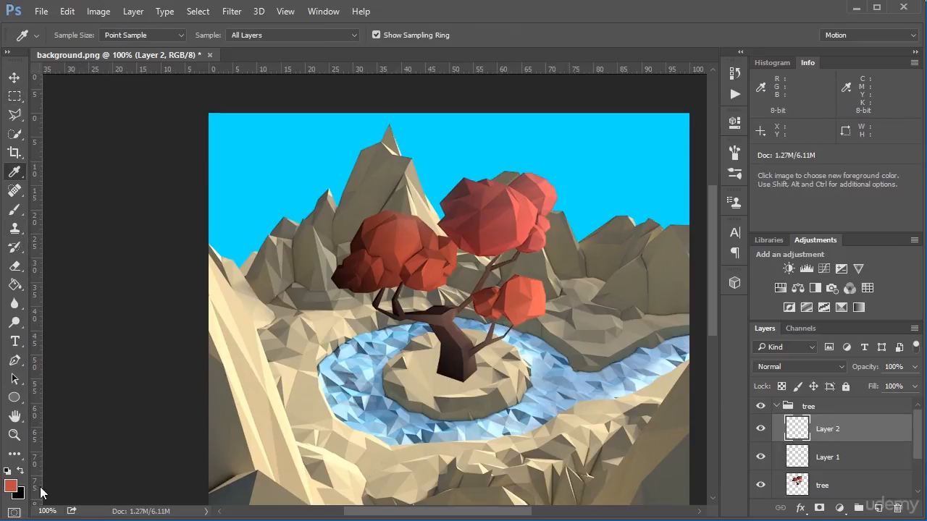
pyautogui.click(10, 486)
pyautogui.moveTo(523, 291); pyautogui.dragTo(529, 290)
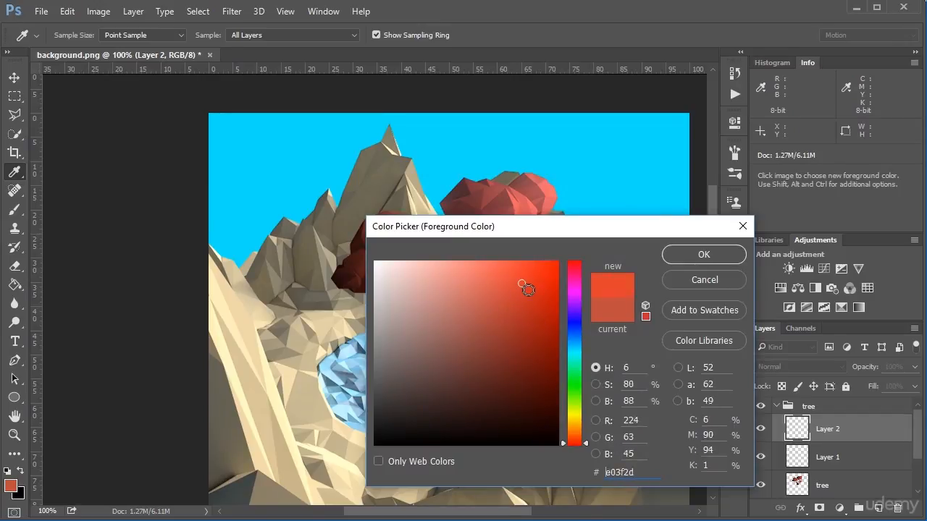
pyautogui.moveTo(574, 442); pyautogui.dragTo(577, 458)
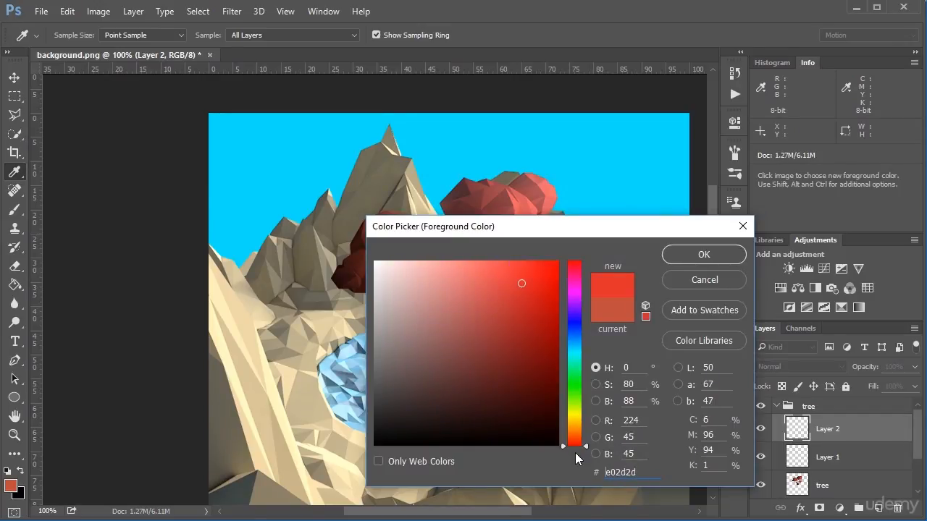
pyautogui.click(703, 253)
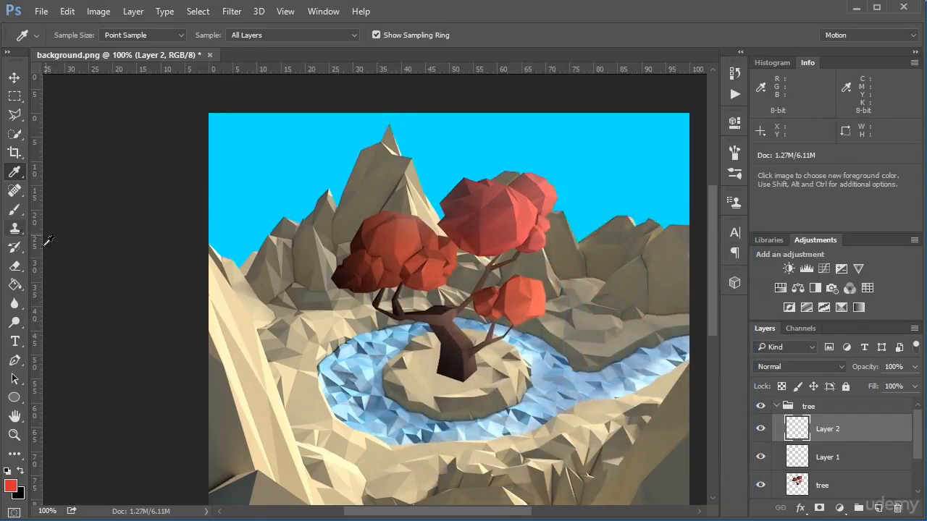
# Step: Paint a soft red glow around the tree on Layer 2 and set the layer's blend mode to Overlay
pyautogui.press('b')
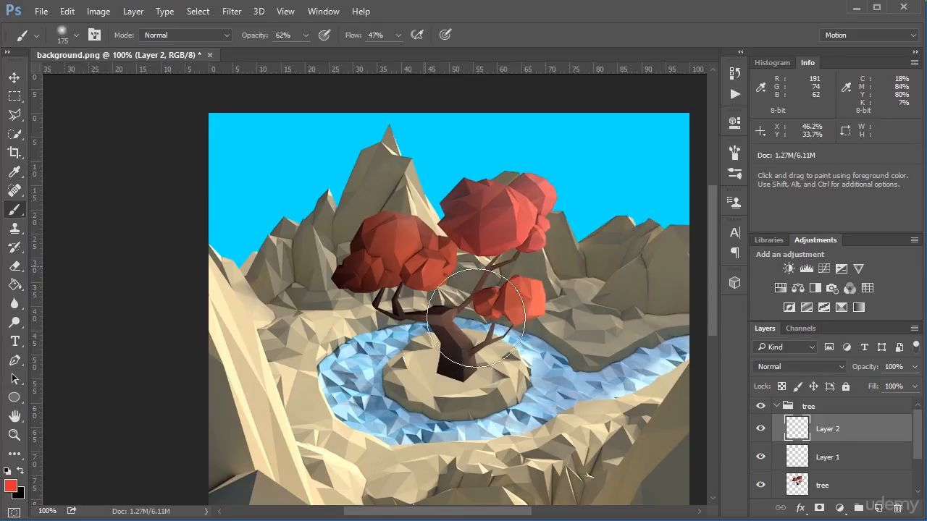
pyautogui.moveTo(478, 335)
pyautogui.mouseDown()
pyautogui.moveTo(600, 290)
pyautogui.moveTo(621, 258)
pyautogui.moveTo(600, 383)
pyautogui.moveTo(674, 327)
pyautogui.mouseUp()
pyautogui.click(820, 368)
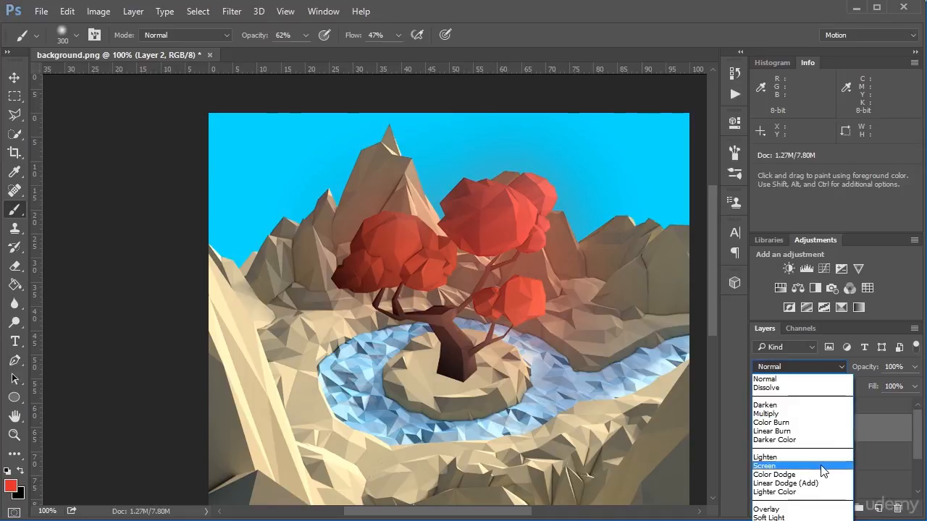
pyautogui.click(767, 510)
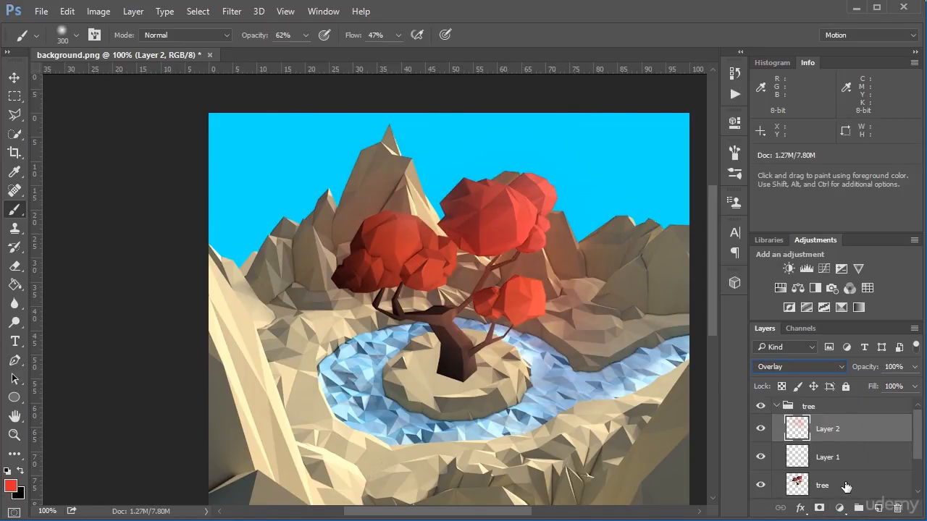
# Step: Collapse the tree group and, on the background layer, trace the inner edge of the left foreground cliff with the Polygonal Lasso
pyautogui.click(14, 114)
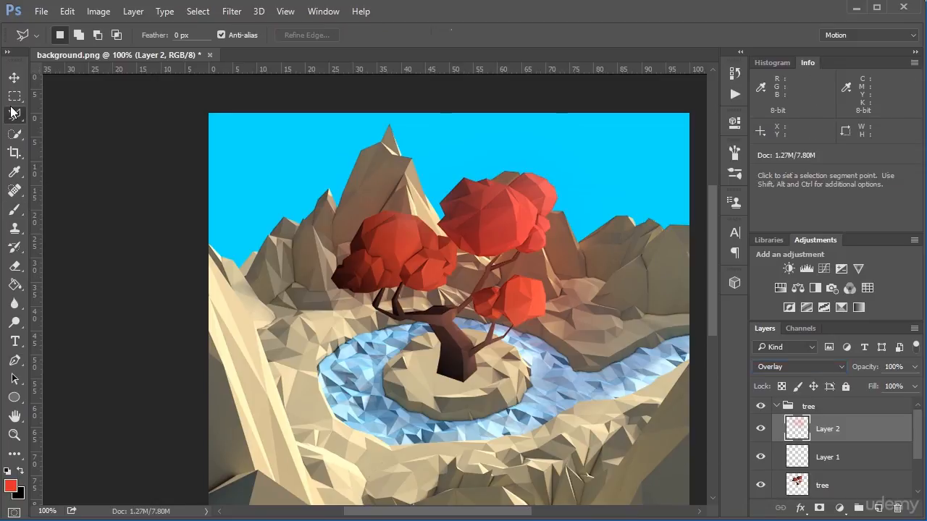
pyautogui.click(777, 407)
pyautogui.click(830, 434)
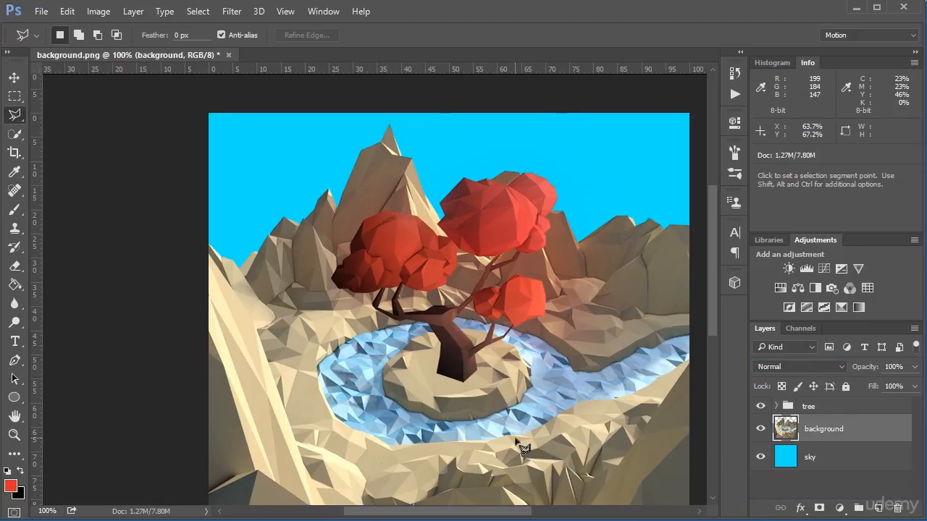
pyautogui.hotkey('ctrl', '-')
pyautogui.hotkey('ctrl', '+')
pyautogui.hotkey('ctrl', '+')
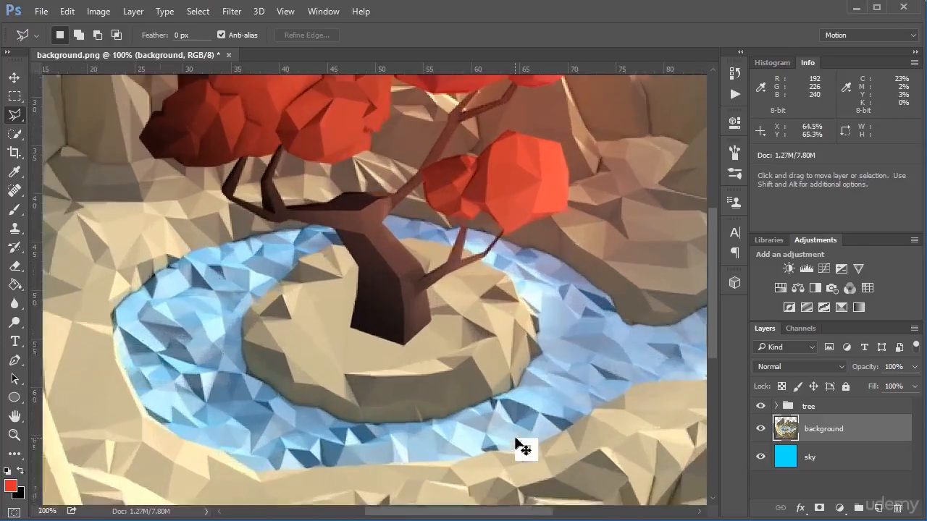
pyautogui.moveTo(239, 370); pyautogui.dragTo(554, 289)
pyautogui.moveTo(230, 343)
pyautogui.mouseDown()
pyautogui.moveTo(530, 469)
pyautogui.moveTo(394, 493)
pyautogui.mouseUp()
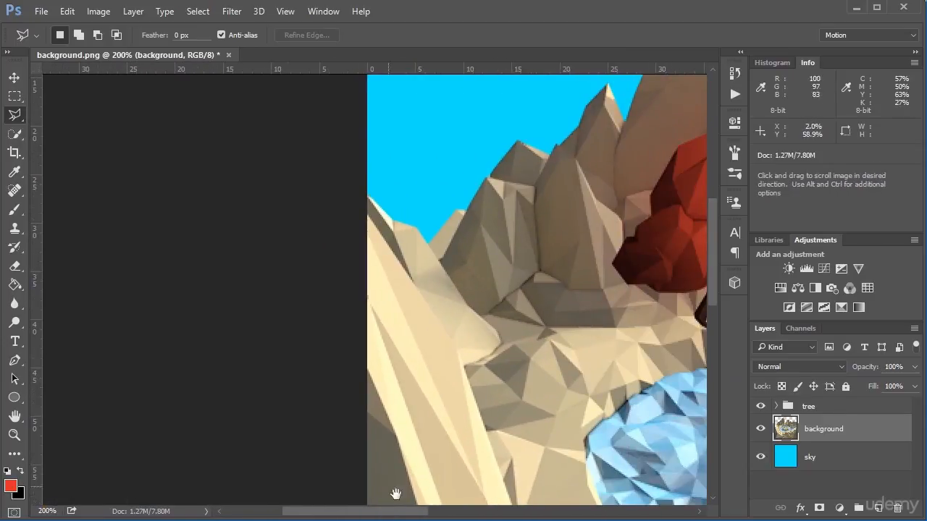
pyautogui.click(395, 236)
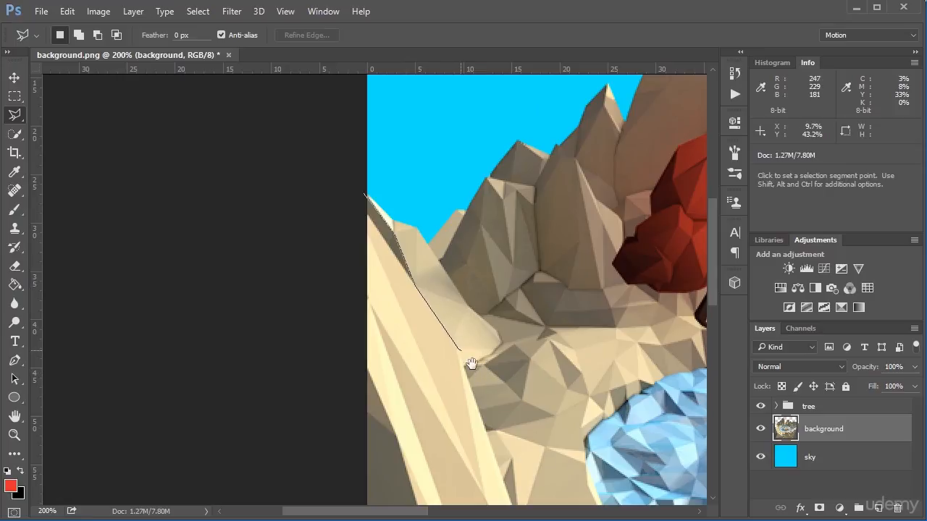
pyautogui.moveTo(538, 436); pyautogui.dragTo(399, 155)
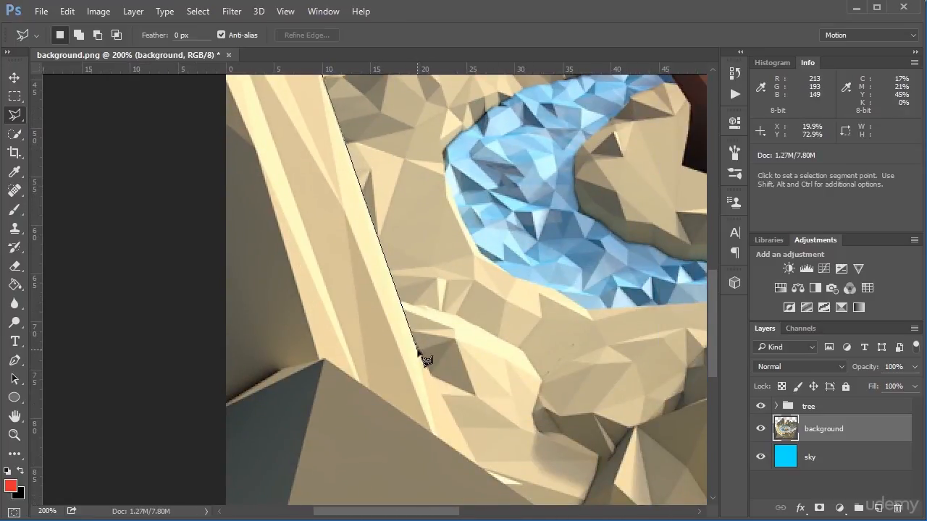
pyautogui.click(429, 373)
# Step: Continue the lasso outline along the upper edges of the dark foreground rocks across the bottom of the scene
pyautogui.moveTo(534, 480); pyautogui.dragTo(276, 237)
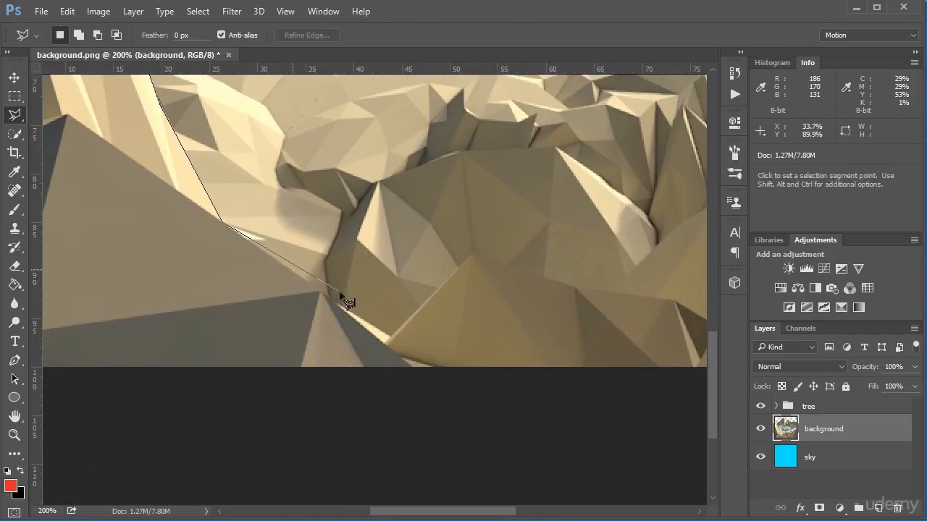
pyautogui.click(392, 339)
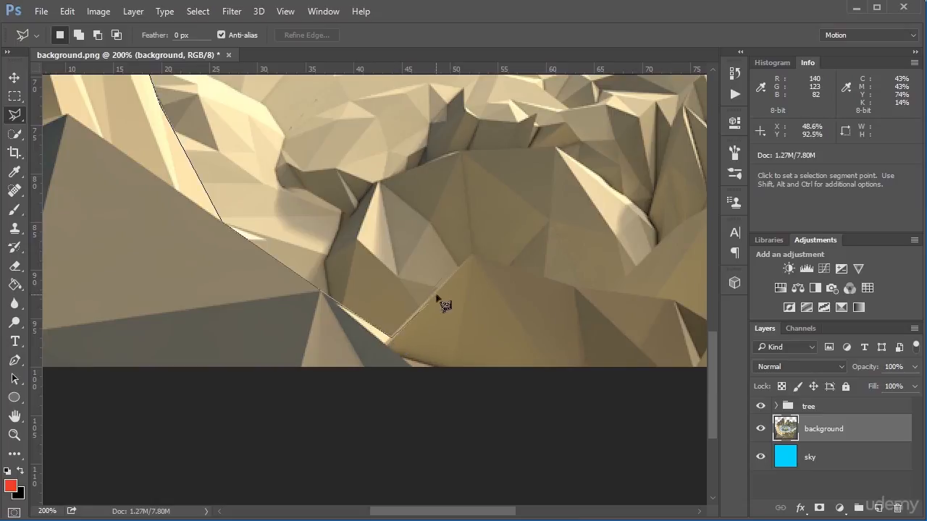
pyautogui.click(471, 255)
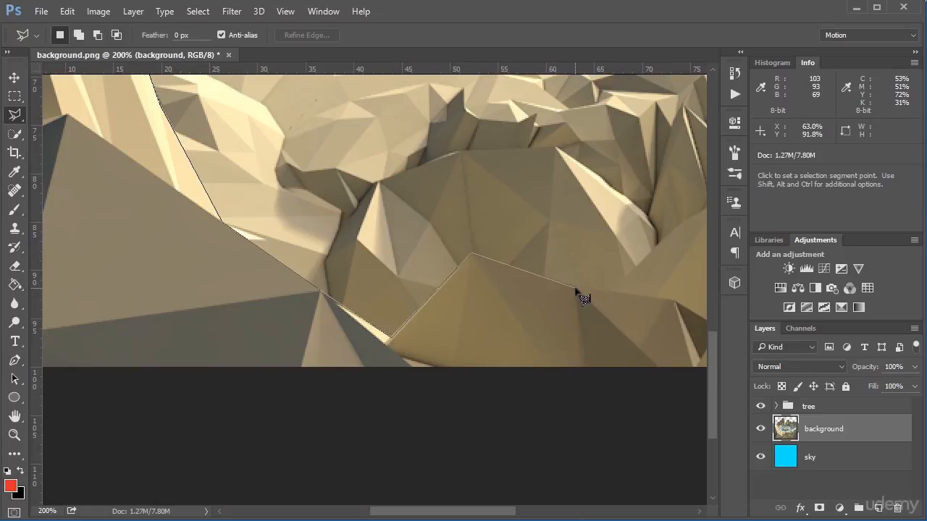
pyautogui.click(576, 288)
pyautogui.moveTo(641, 278); pyautogui.dragTo(217, 352)
pyautogui.click(203, 355)
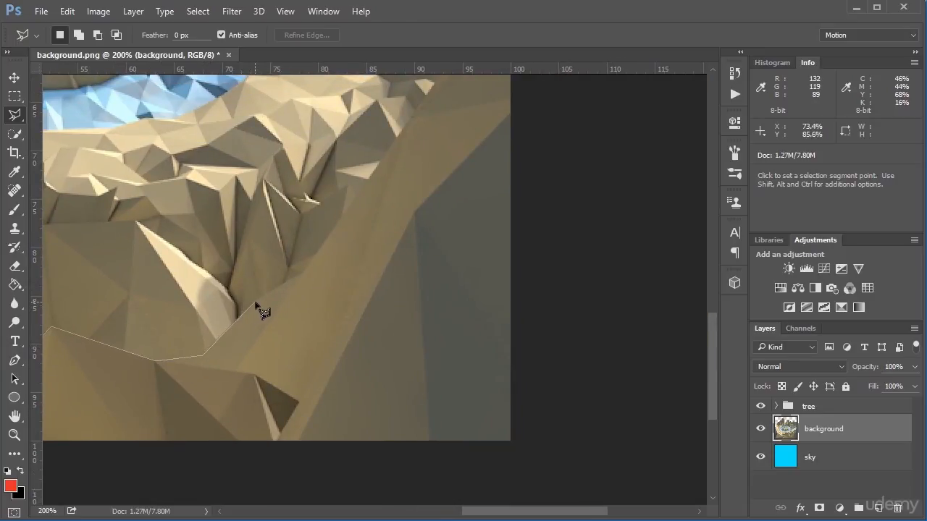
pyautogui.click(255, 301)
pyautogui.click(305, 274)
# Step: Trace the right foreground slope up to the canvas edge and close the selection around the outside, below the canvas
pyautogui.scroll(5, 305, 274)
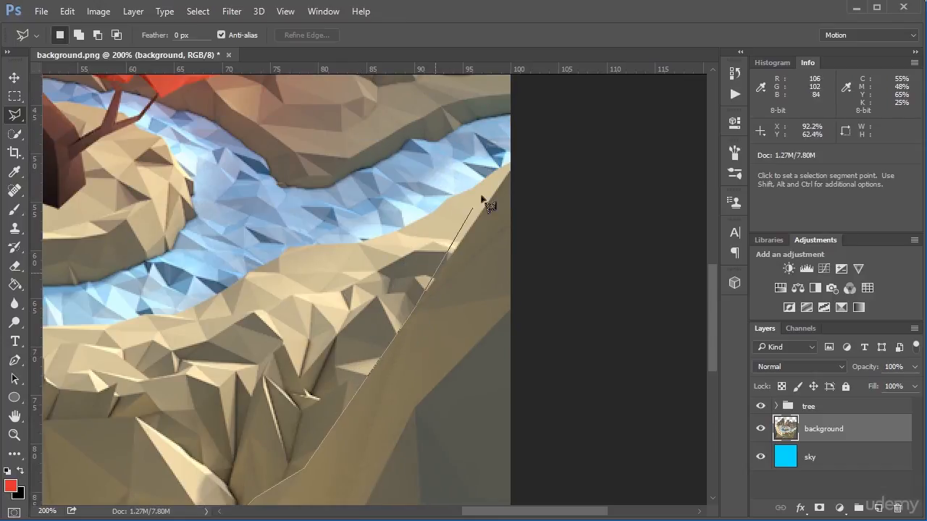
pyautogui.click(524, 150)
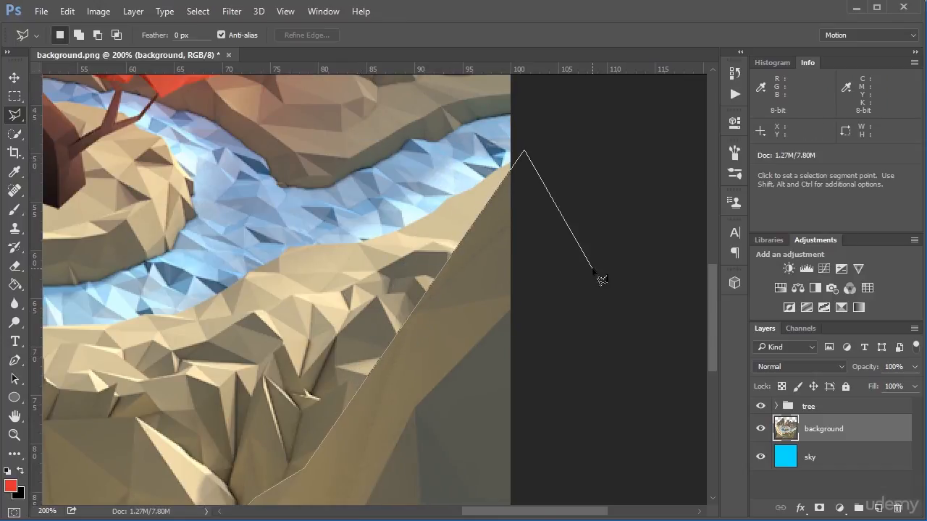
pyautogui.click(600, 281)
pyautogui.hotkey('ctrl', '-')
pyautogui.hotkey('ctrl', '-')
pyautogui.hotkey('ctrl', '-')
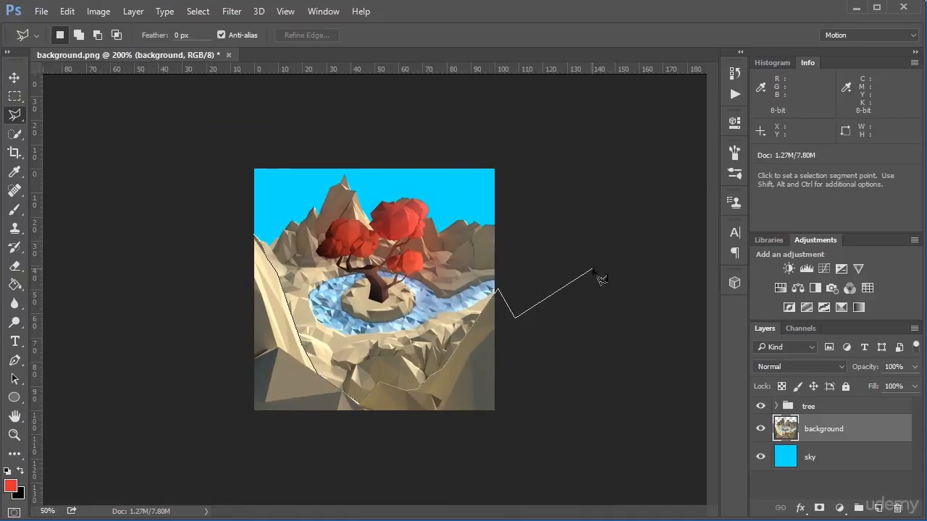
pyautogui.click(585, 478)
pyautogui.click(146, 441)
pyautogui.doubleClick(161, 270)
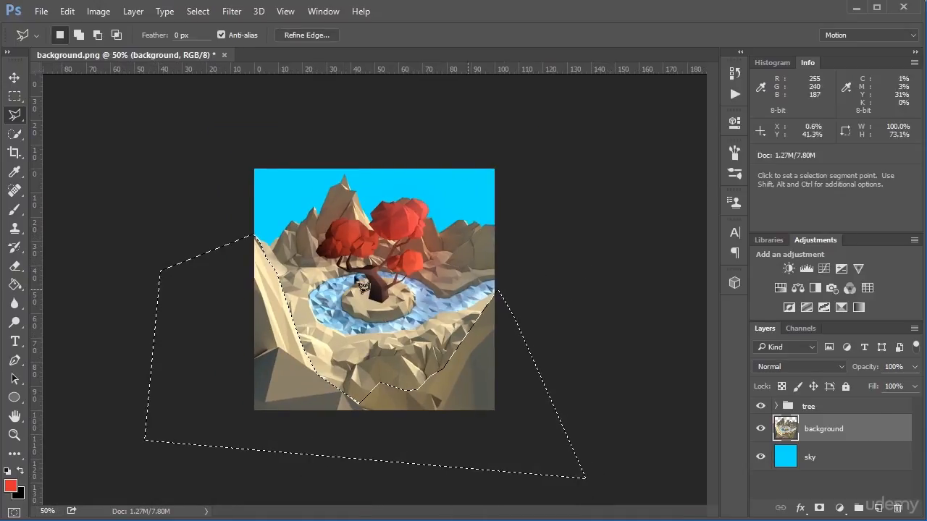
# Step: Add a new layer above the background, fill the foreground rock selection with black and deselect
pyautogui.click(878, 508)
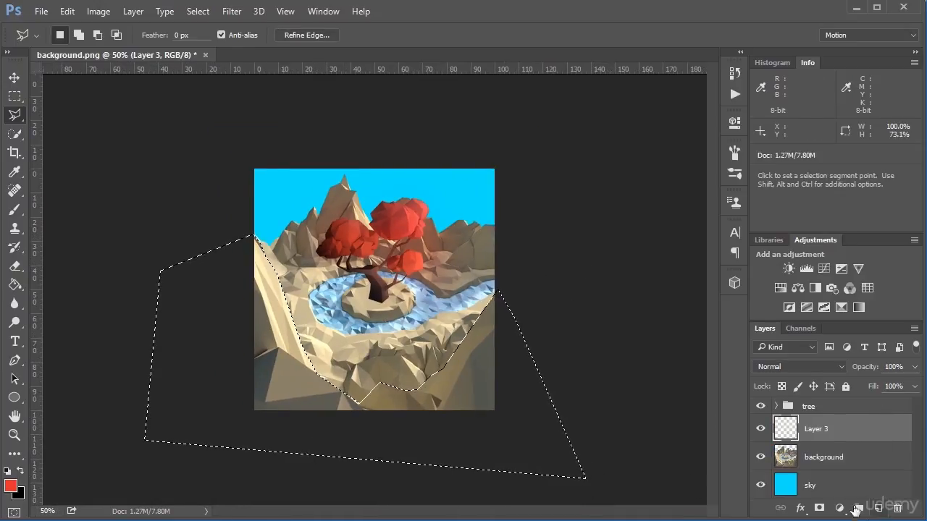
pyautogui.click(21, 472)
pyautogui.press('g')
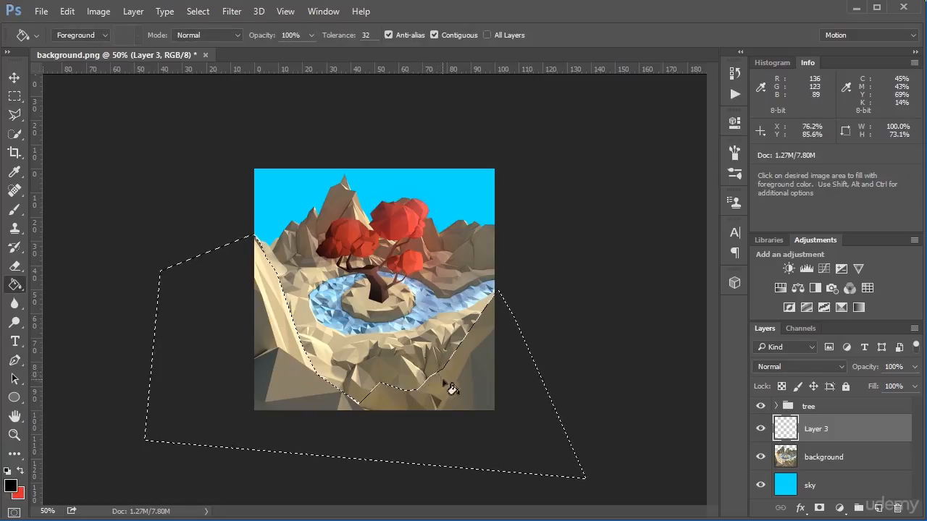
pyautogui.click(444, 384)
pyautogui.press('m')
pyautogui.hotkey('ctrl', 'd')
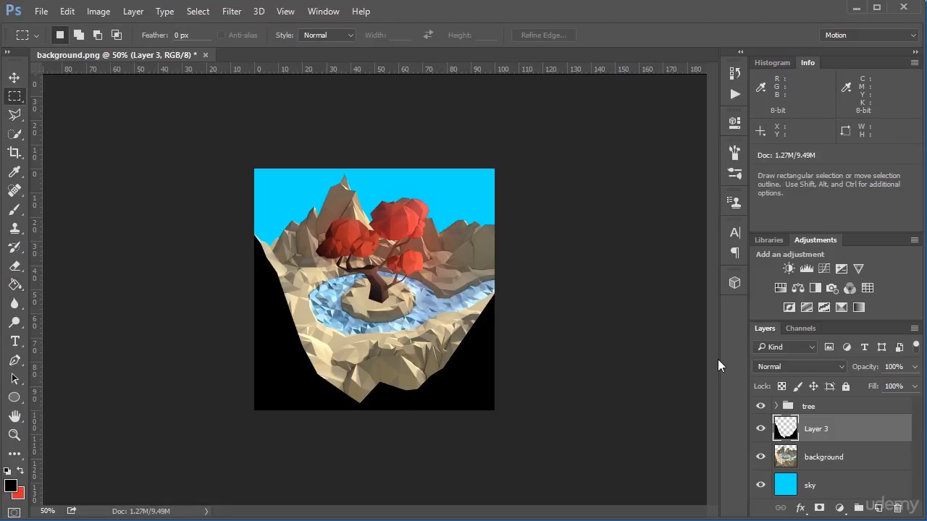
# Step: Lower the opacity of the black foreground layer, Layer 3, to 64%
pyautogui.hotkey('ctrl', '=')
pyautogui.hotkey('ctrl', '=')
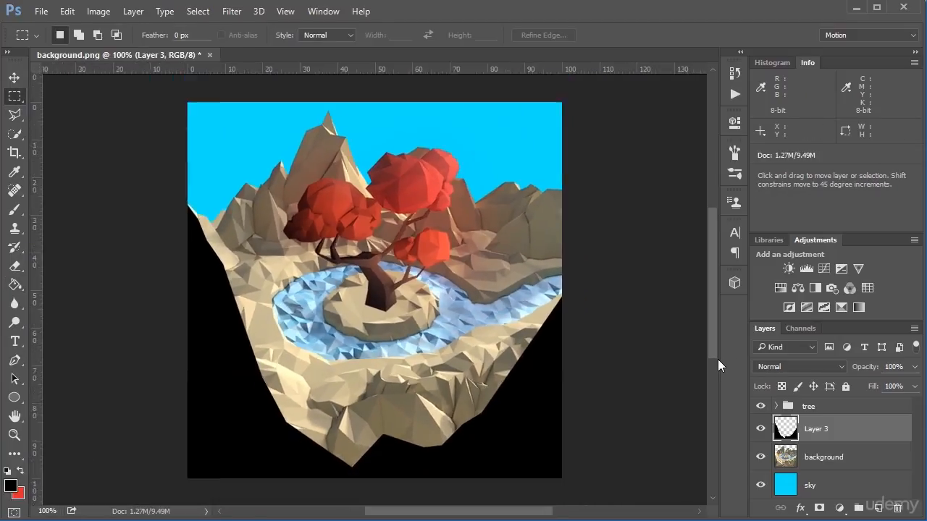
pyautogui.hotkey('ctrl', '-')
pyautogui.click(836, 368)
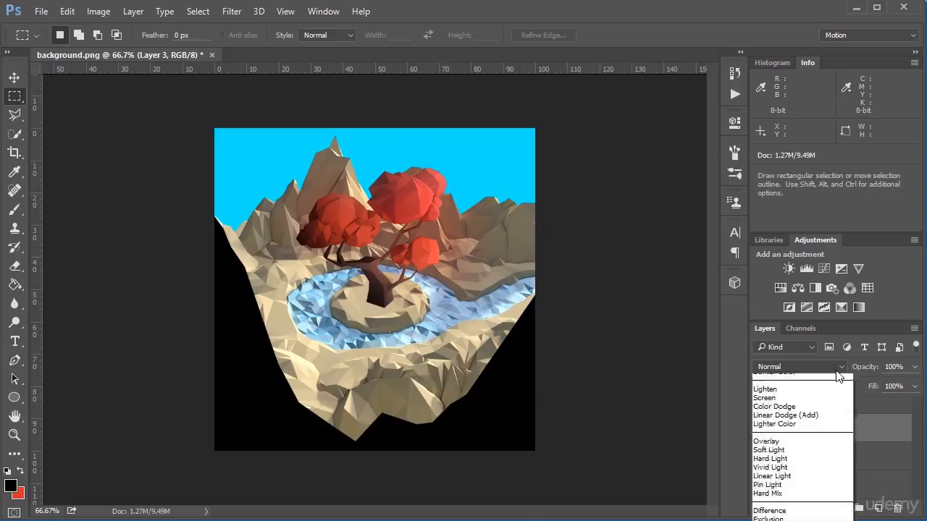
pyautogui.click(836, 368)
pyautogui.click(913, 367)
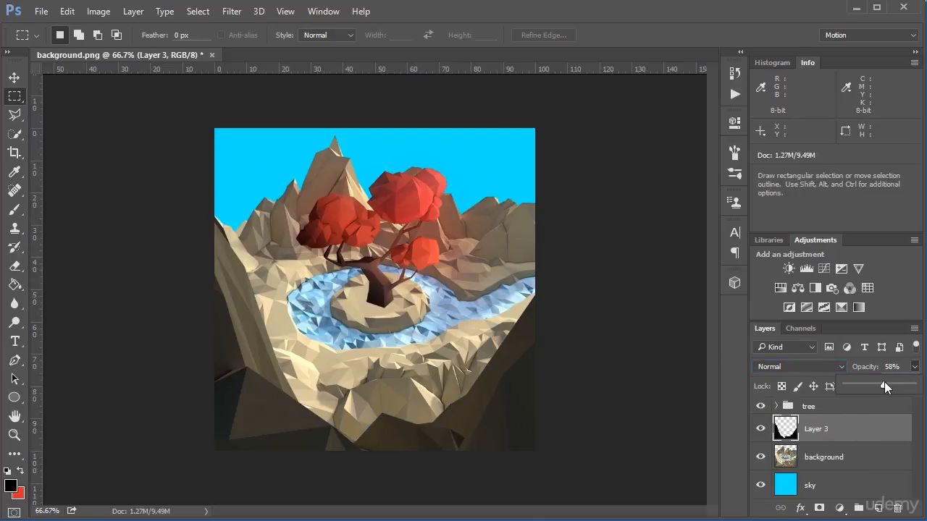
pyautogui.moveTo(884, 382); pyautogui.dragTo(887, 382)
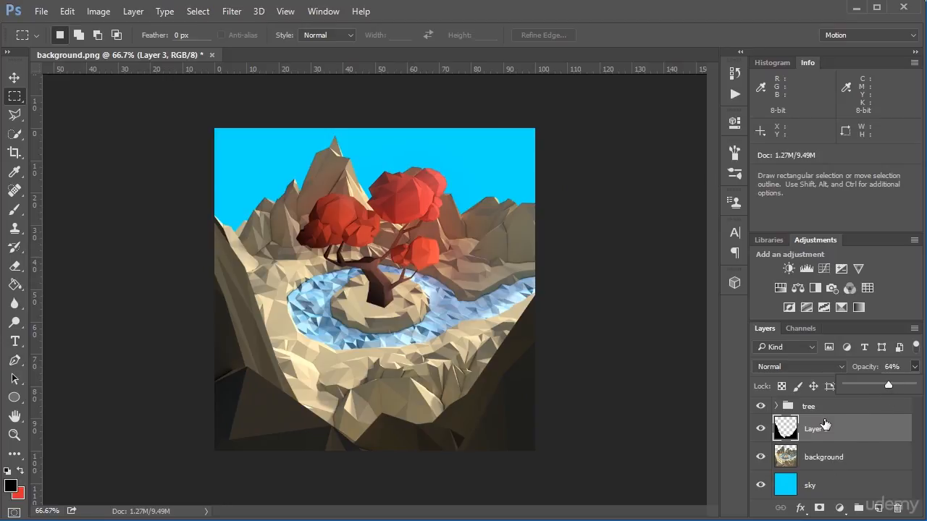
# Step: Load Layer 3's shape as a selection and add a new layer directly above the background layer
pyautogui.keyDown('ctrl'); pyautogui.click(786, 429); pyautogui.keyUp('ctrl')
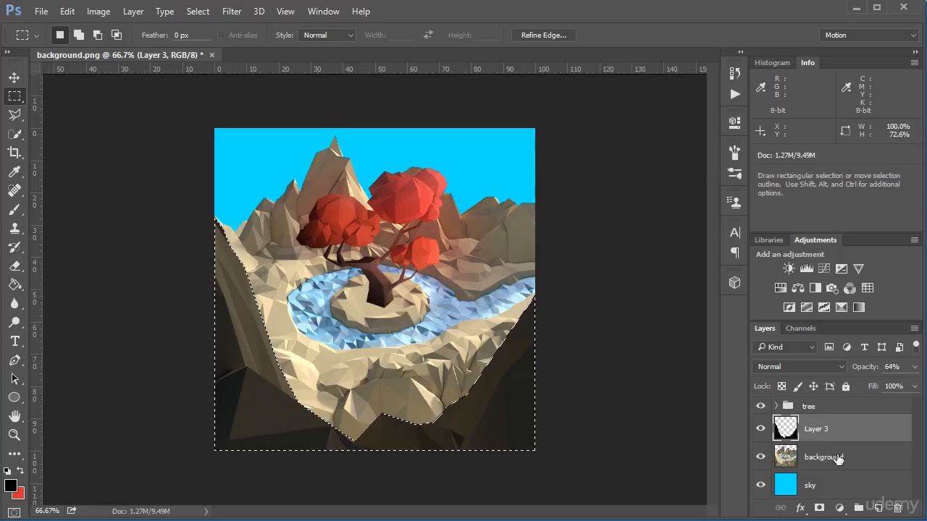
pyautogui.click(838, 459)
pyautogui.click(880, 509)
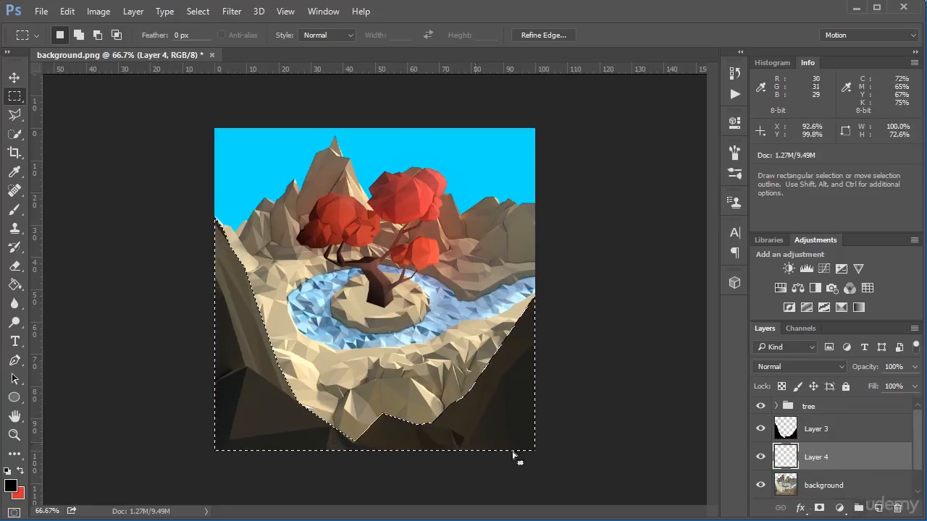
# Step: Set up the brush with white (ffffff) as the foreground colour and a size of 500
pyautogui.click(15, 211)
pyautogui.click(21, 471)
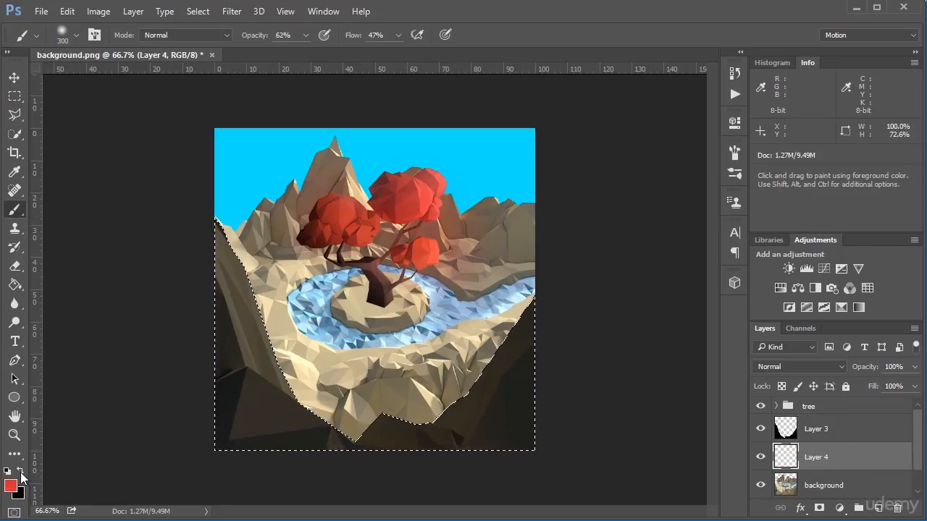
pyautogui.click(11, 486)
pyautogui.moveTo(540, 350); pyautogui.dragTo(374, 260)
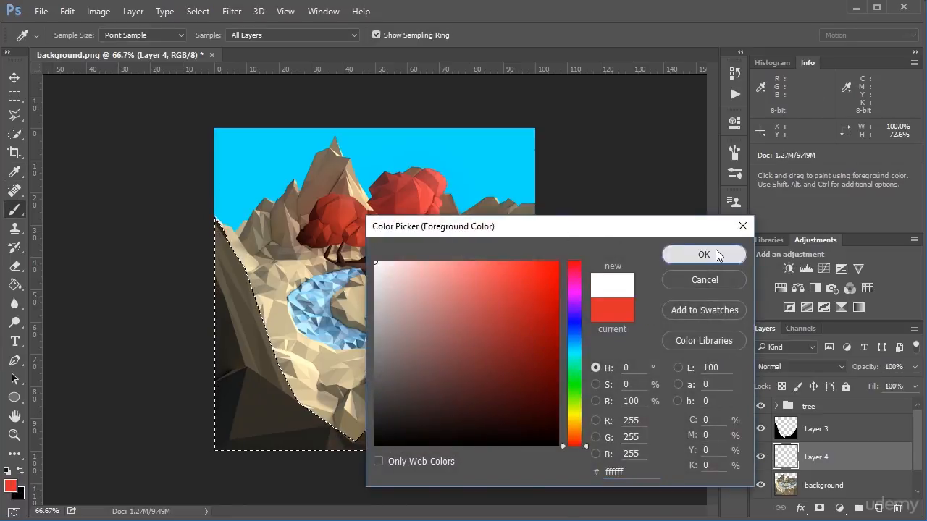
pyautogui.click(703, 254)
pyautogui.press(']')
pyautogui.press(']')
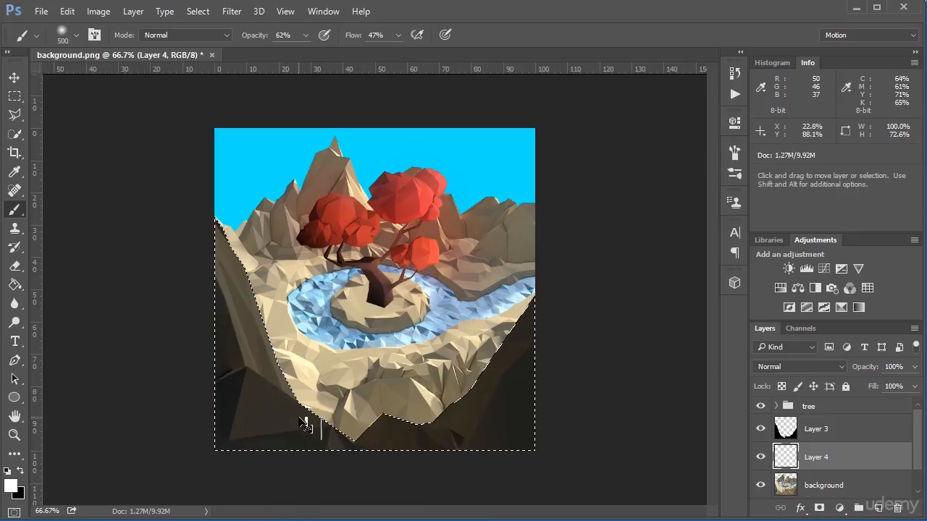
# Step: Invert the selection, paint a soft white haze over the lower rock slope on Layer 4, and set the layer's opacity to 60%
pyautogui.hotkey('ctrl', 'shift', 'i')
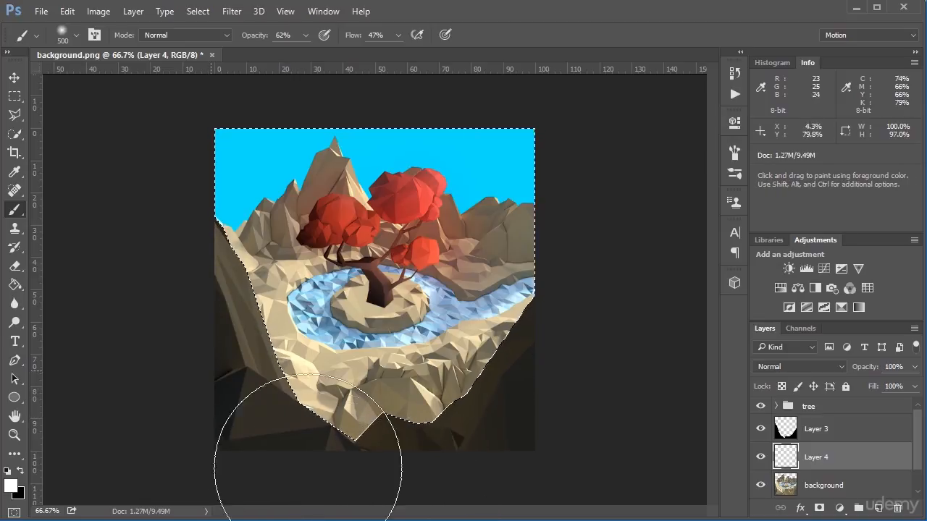
pyautogui.moveTo(497, 454)
pyautogui.mouseDown()
pyautogui.moveTo(604, 390)
pyautogui.moveTo(523, 451)
pyautogui.mouseUp()
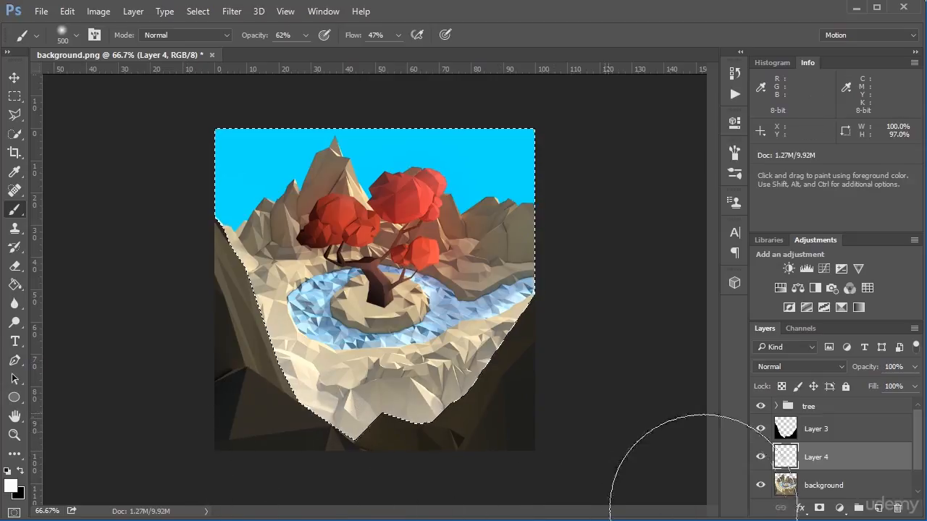
pyautogui.press('m')
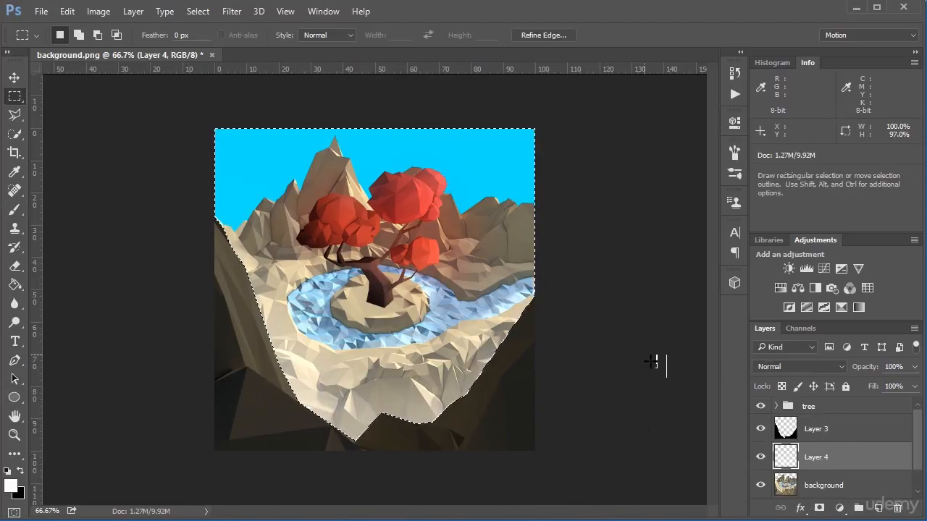
pyautogui.hotkey('ctrl', 'd')
pyautogui.click(914, 366)
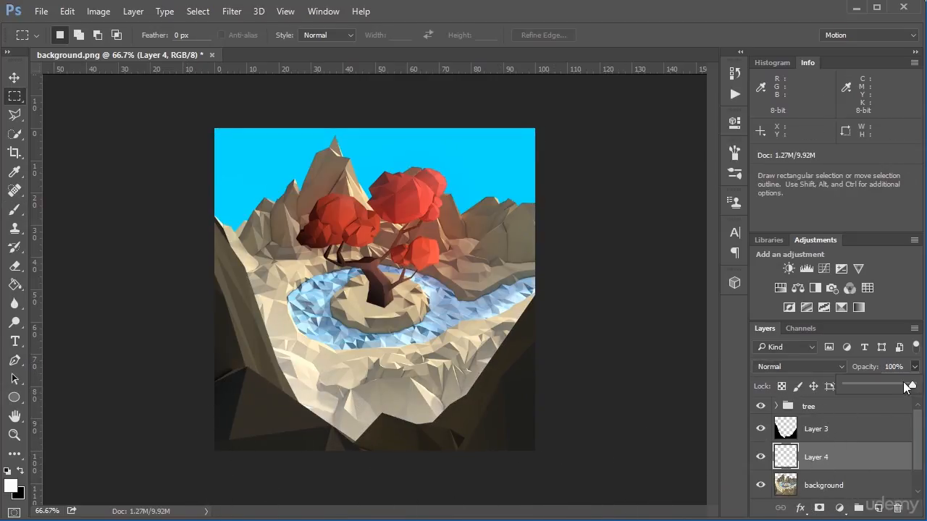
pyautogui.moveTo(913, 384); pyautogui.dragTo(887, 385)
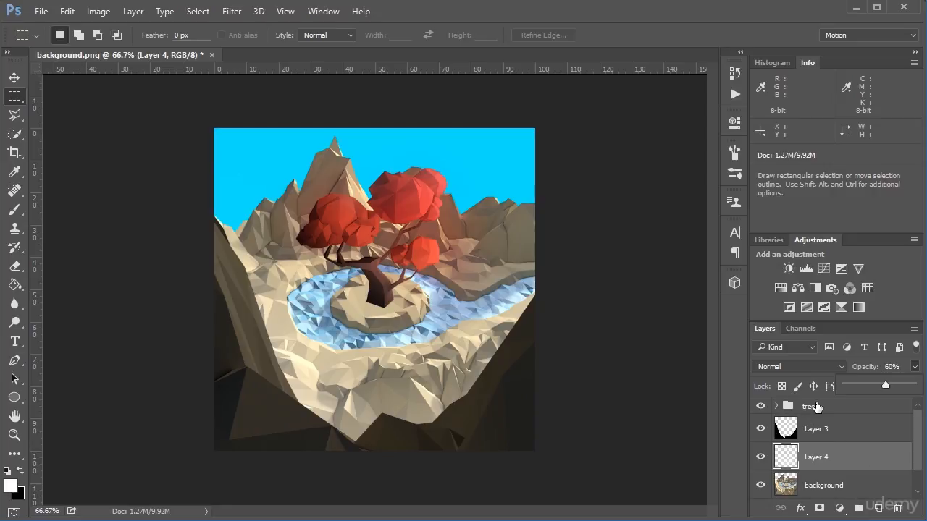
# Step: Duplicate the tree layer inside the tree group as "tree copy"
pyautogui.click(782, 407)
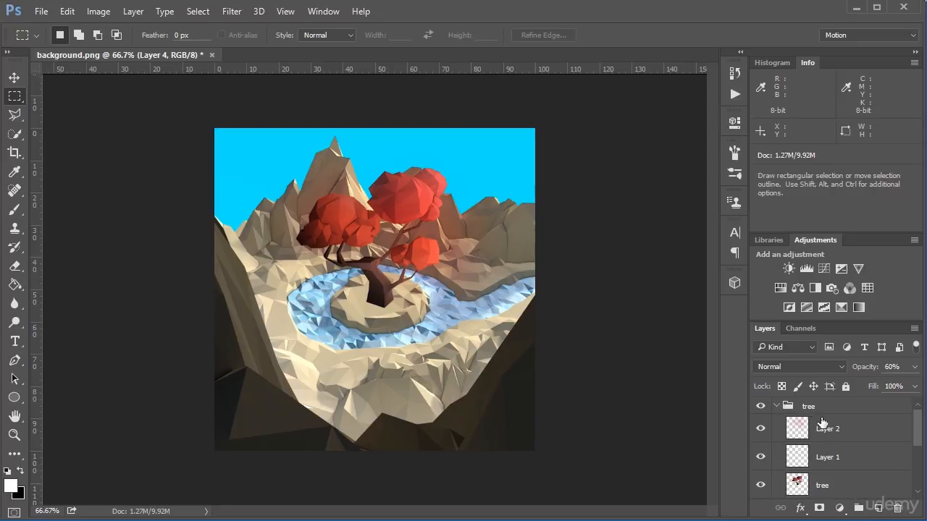
pyautogui.scroll(-1, 853, 454)
pyautogui.click(851, 453)
pyautogui.rightClick(851, 453)
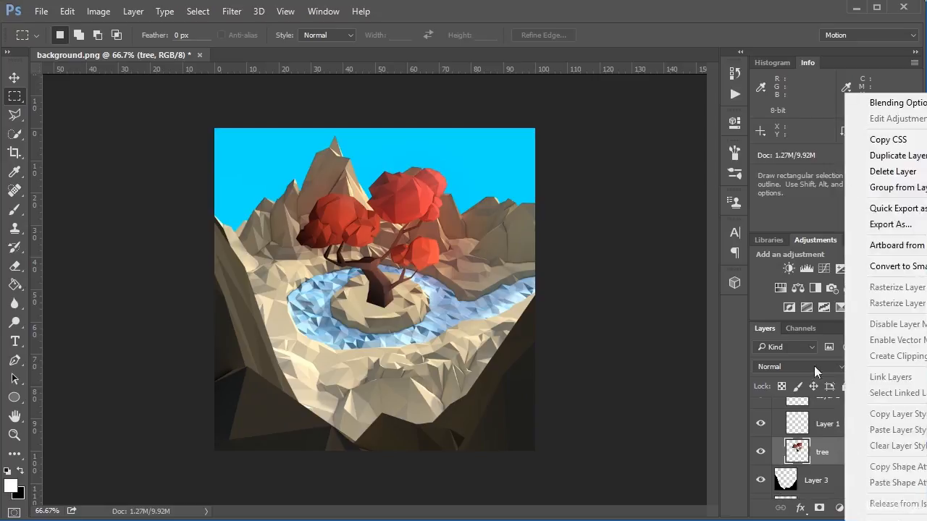
pyautogui.click(898, 156)
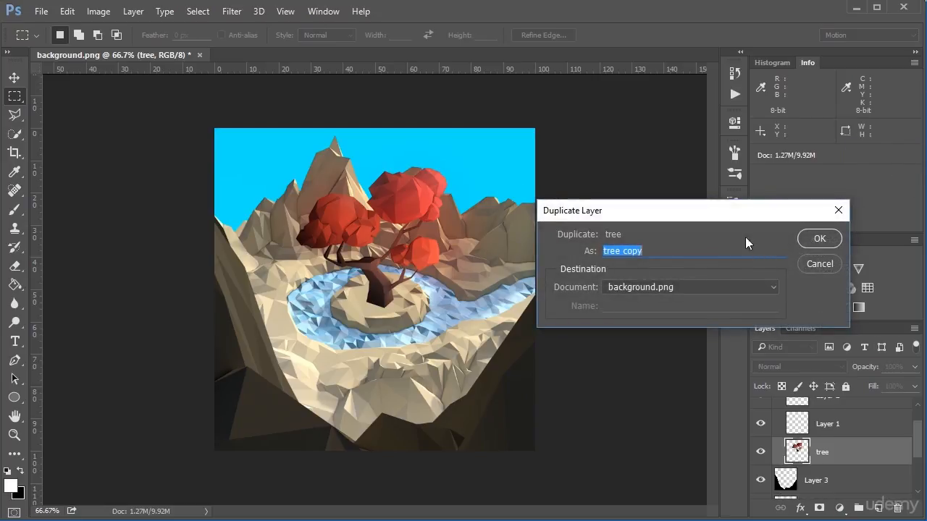
pyautogui.click(837, 235)
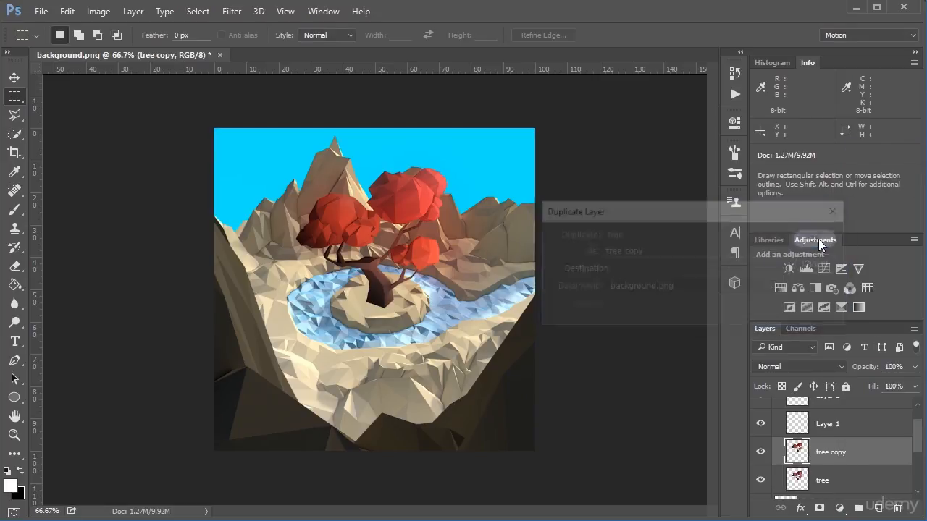
# Step: Apply a black (000000) Color Overlay at 100% opacity to the original tree layer below "tree copy"
pyautogui.scroll(-1, 844, 470)
pyautogui.click(833, 465)
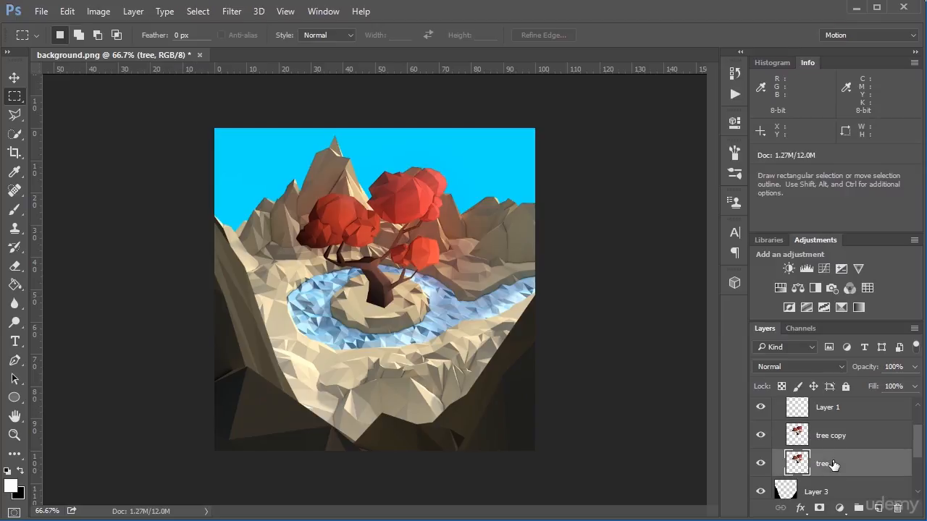
pyautogui.rightClick(831, 471)
pyautogui.click(865, 99)
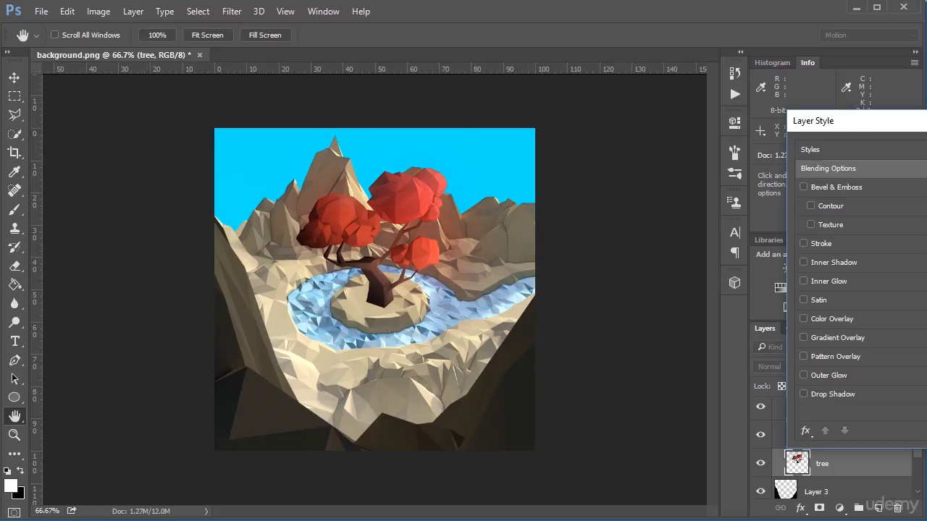
pyautogui.click(824, 319)
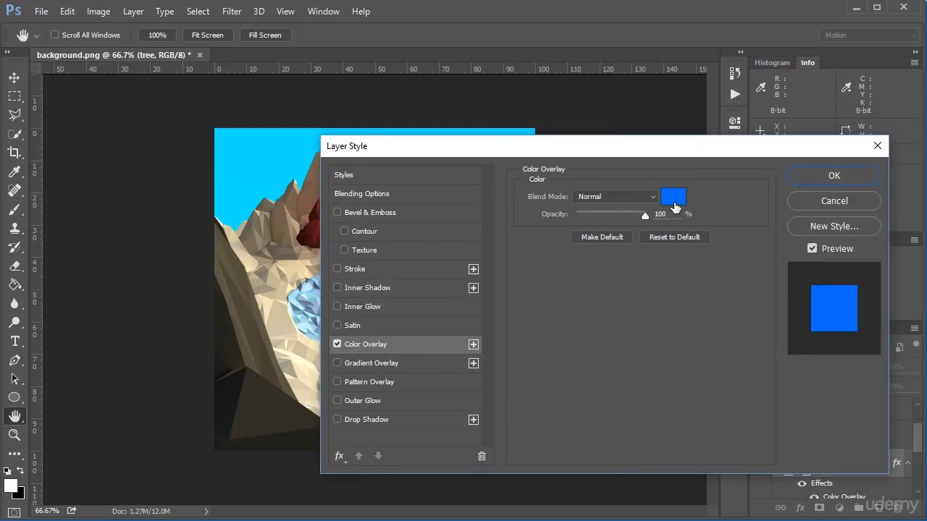
pyautogui.click(672, 201)
pyautogui.write('000000')
pyautogui.click(684, 259)
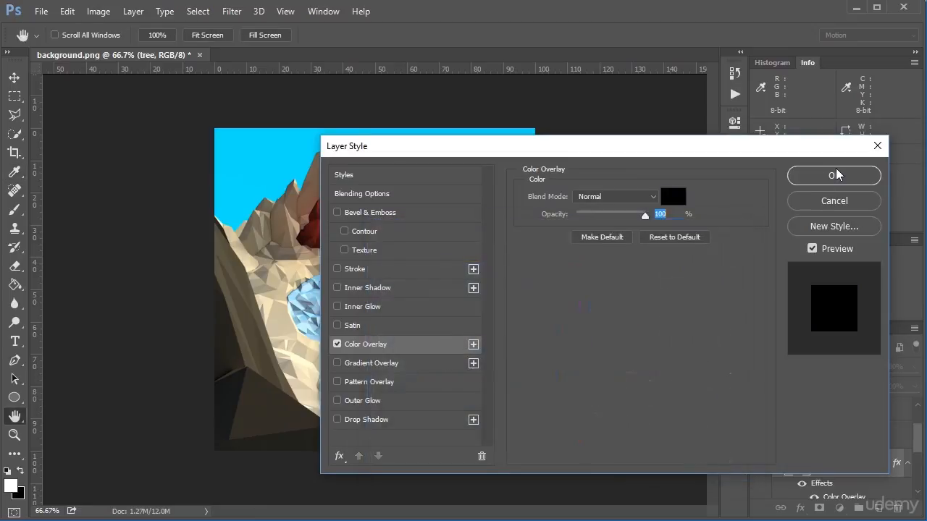
pyautogui.click(836, 176)
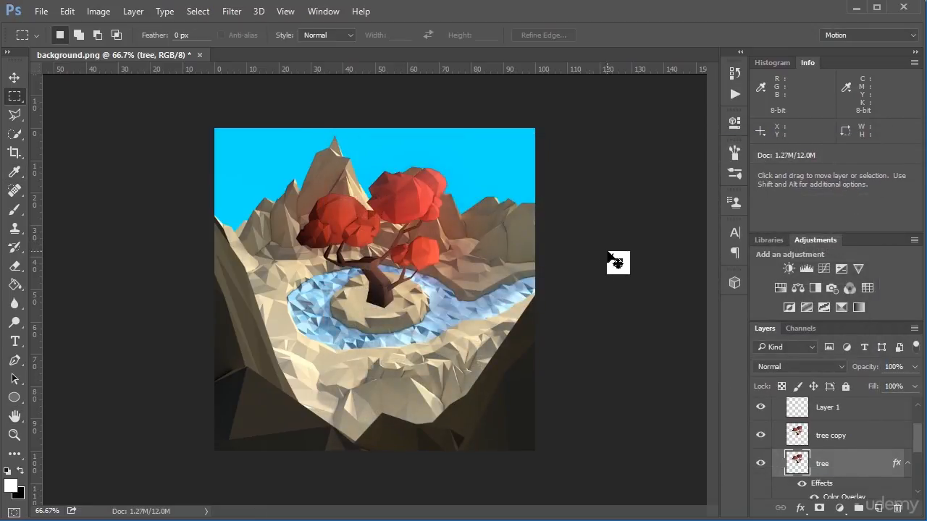
# Step: Flip the black tree layer vertically, align it under the trunk base, and skew it horizontally about -43° toward the lower left as a cast shadow
pyautogui.hotkey('ctrl', 't')
pyautogui.moveTo(377, 170); pyautogui.dragTo(377, 450)
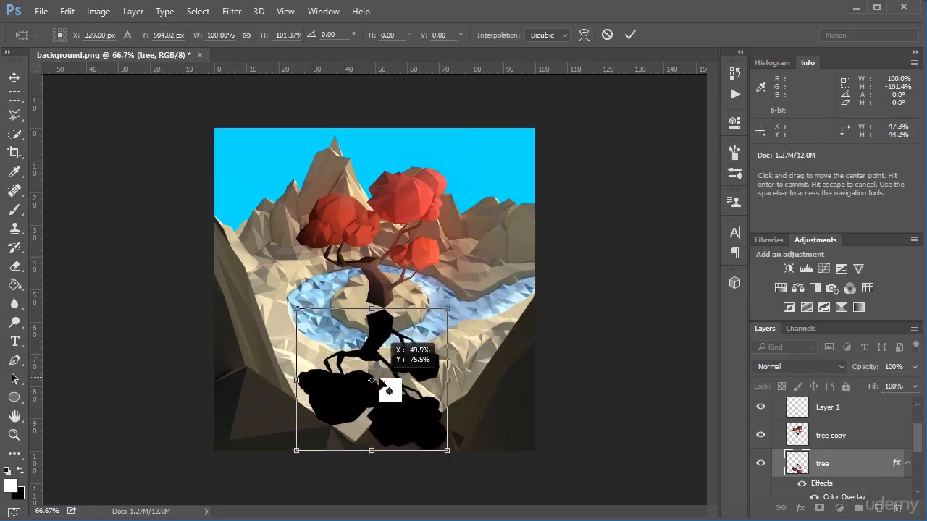
pyautogui.moveTo(403, 413); pyautogui.dragTo(403, 396)
pyautogui.rightClick(421, 367)
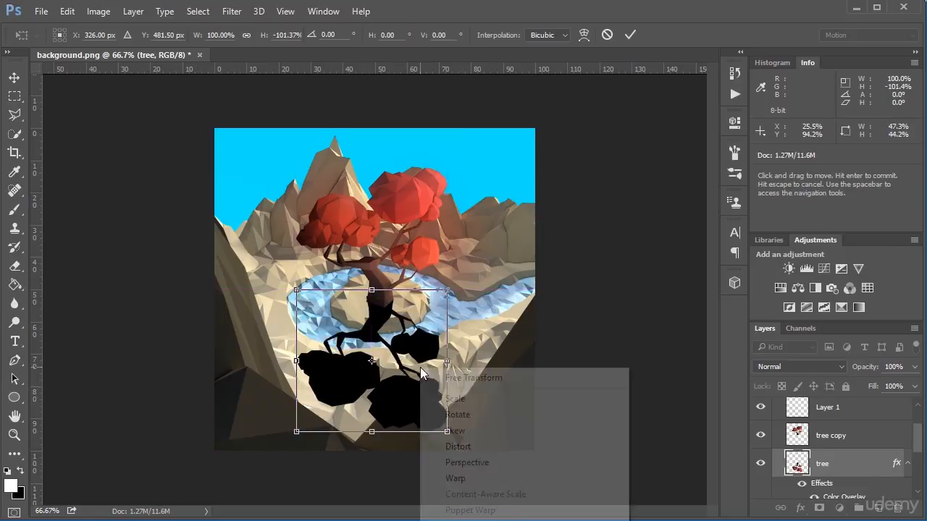
pyautogui.click(477, 430)
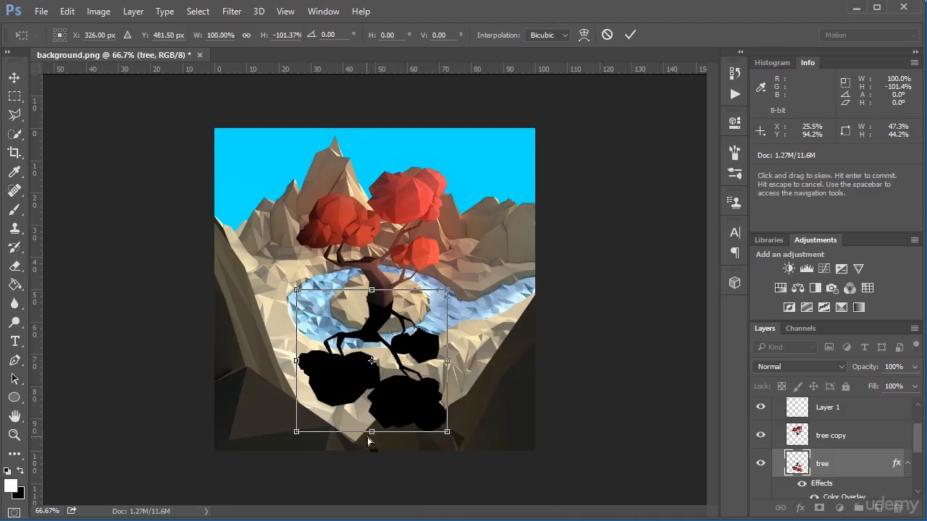
pyautogui.moveTo(371, 432); pyautogui.dragTo(239, 432)
pyautogui.moveTo(352, 358); pyautogui.dragTo(363, 358)
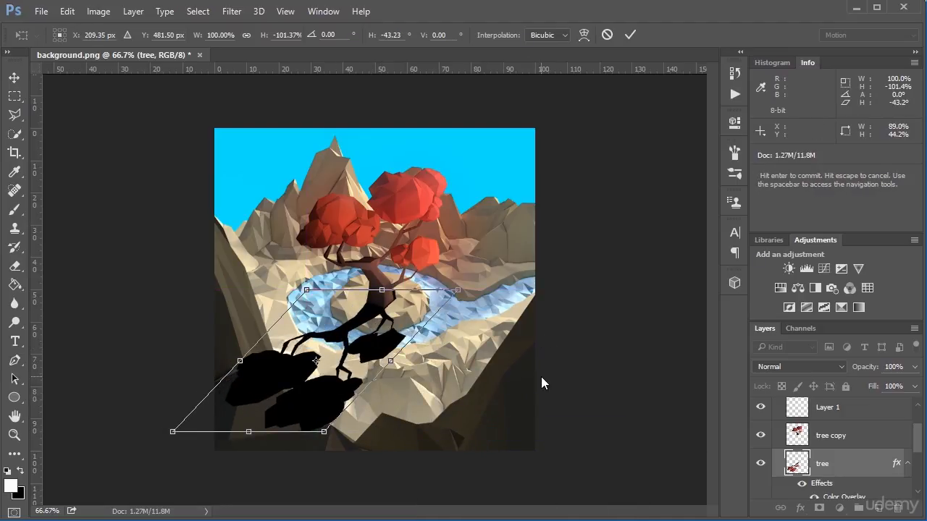
pyautogui.click(15, 80)
pyautogui.click(391, 215)
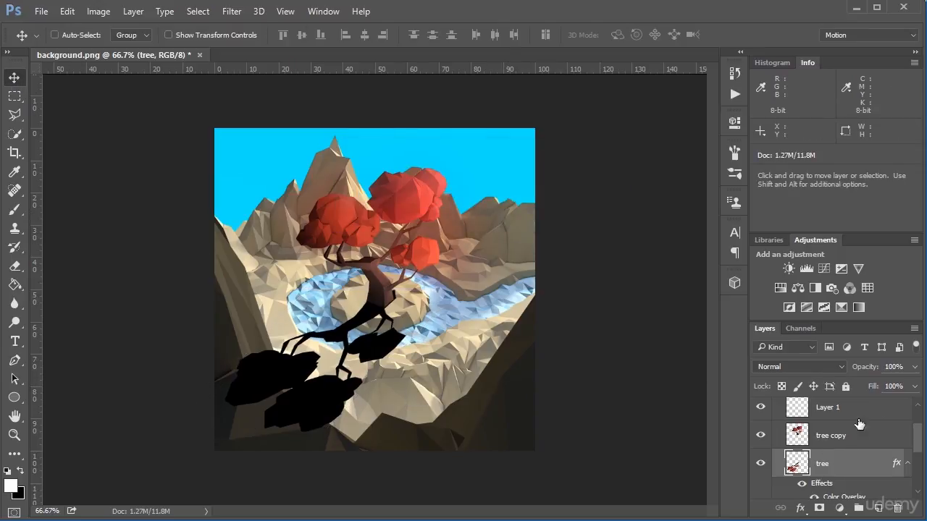
# Step: Set the shadow layer's opacity to 47% and erase the foliage shadow over the lower-left rocks with a soft 500 px eraser
pyautogui.moveTo(915, 367); pyautogui.dragTo(873, 386)
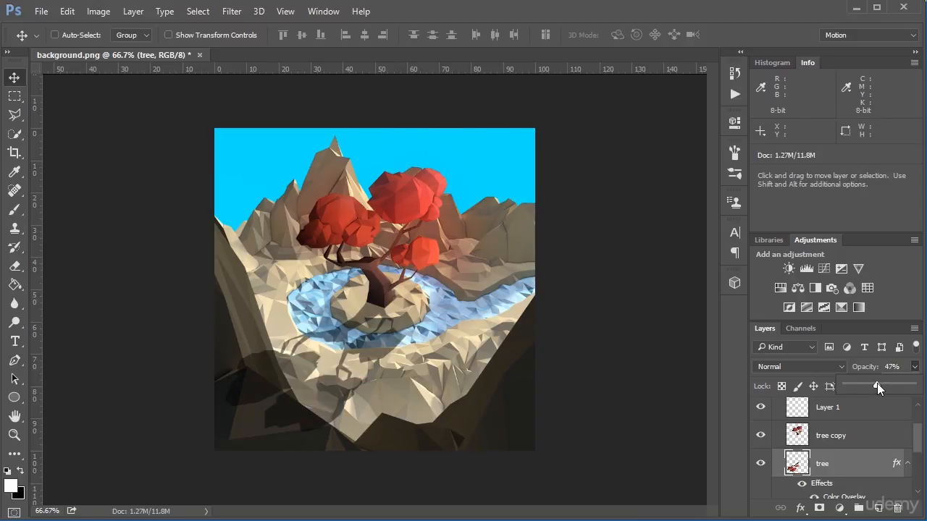
pyautogui.click(15, 268)
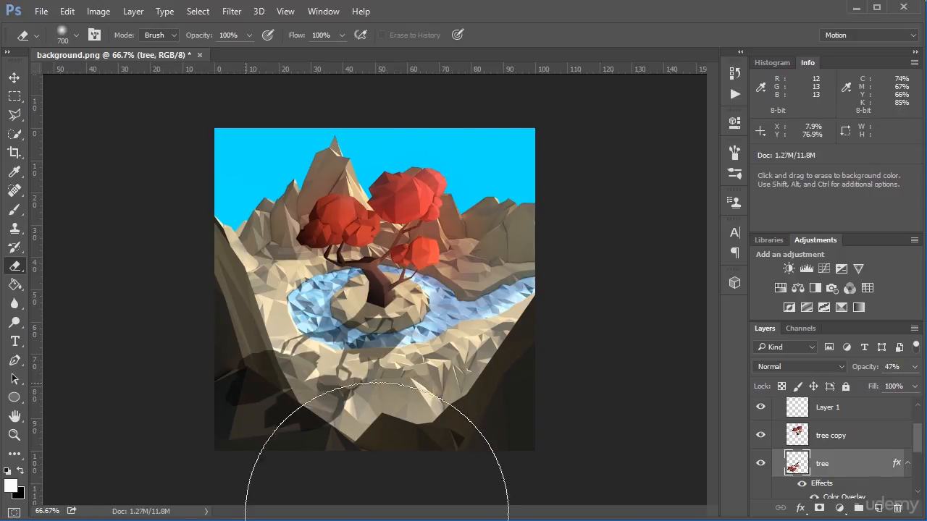
pyautogui.press('[')
pyautogui.press('[')
pyautogui.moveTo(234, 404)
pyautogui.mouseDown()
pyautogui.moveTo(291, 413)
pyautogui.moveTo(268, 426)
pyautogui.moveTo(339, 452)
pyautogui.mouseUp()
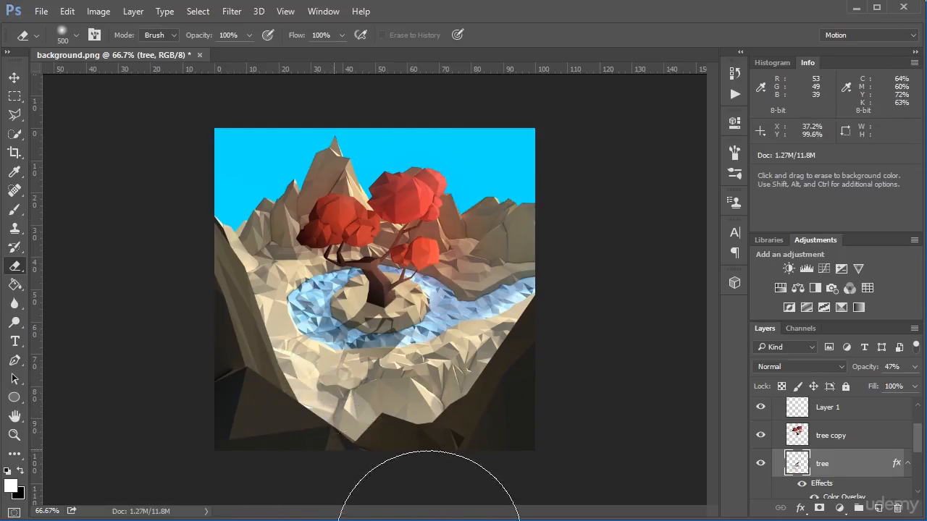
pyautogui.press('[')
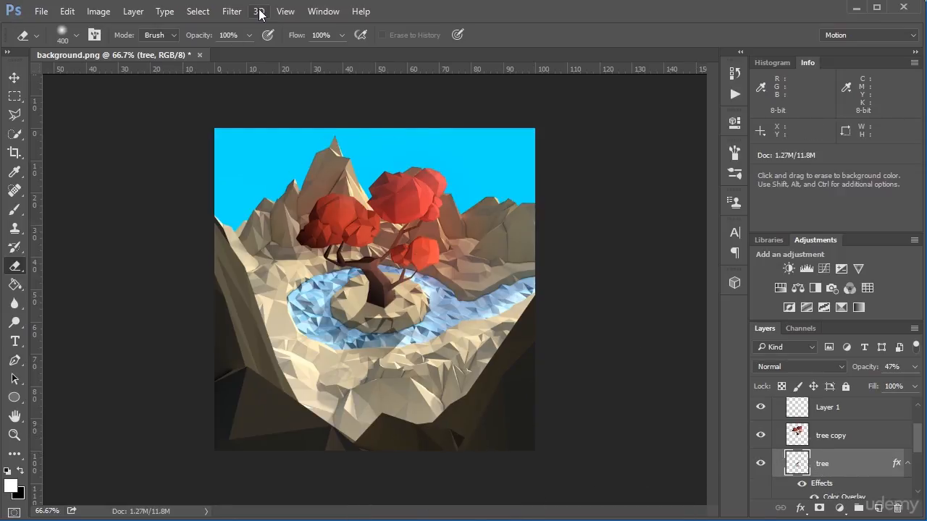
# Step: Apply a Gaussian Blur with a radius of 1 pixel to the shadow layer
pyautogui.click(285, 12)
pyautogui.moveTo(231, 11)
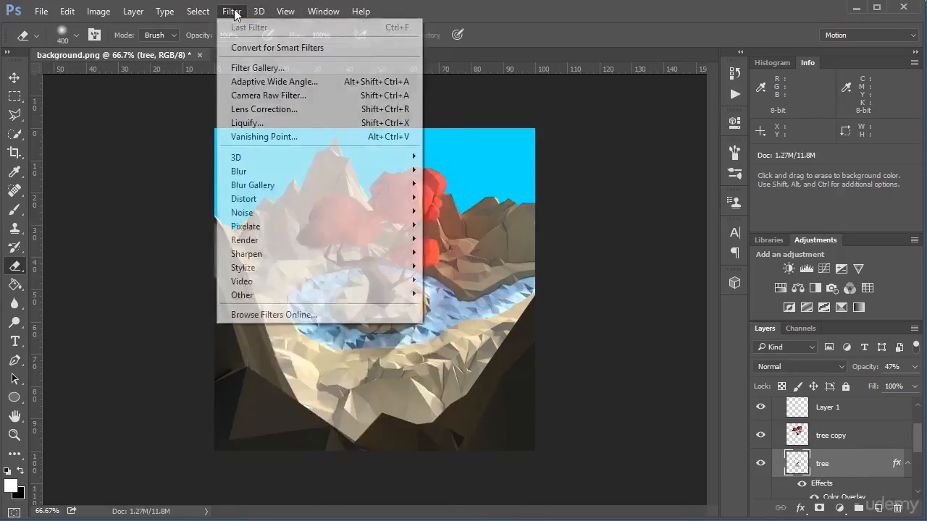
pyautogui.moveTo(345, 171)
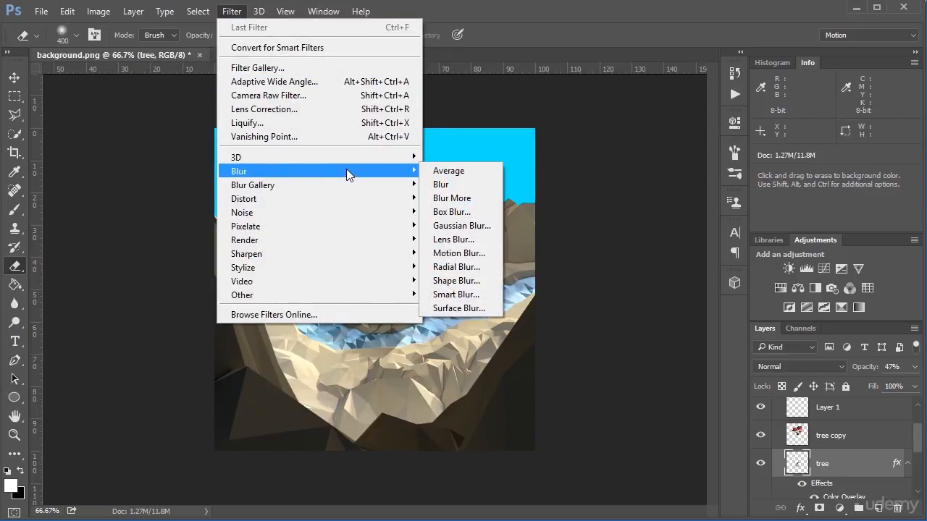
pyautogui.click(458, 225)
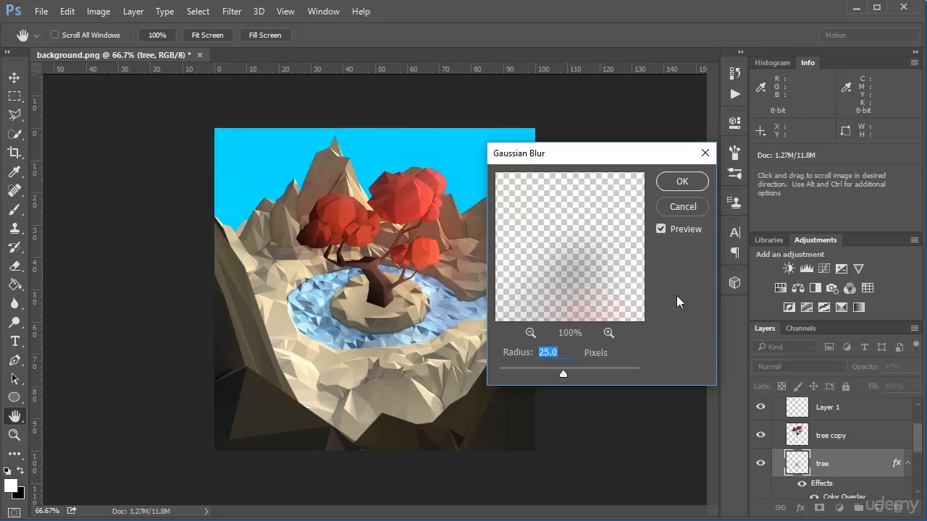
pyautogui.write('5')
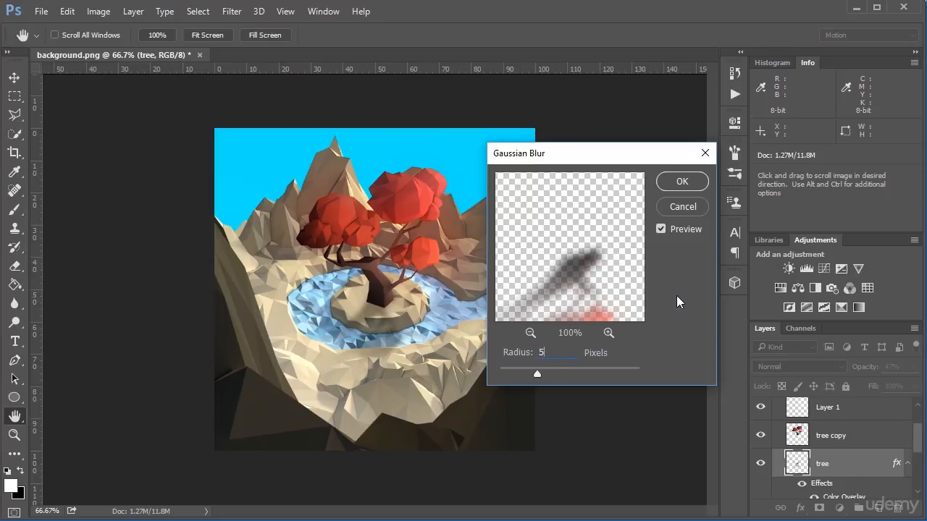
pyautogui.press('BackSpace')
pyautogui.write('2')
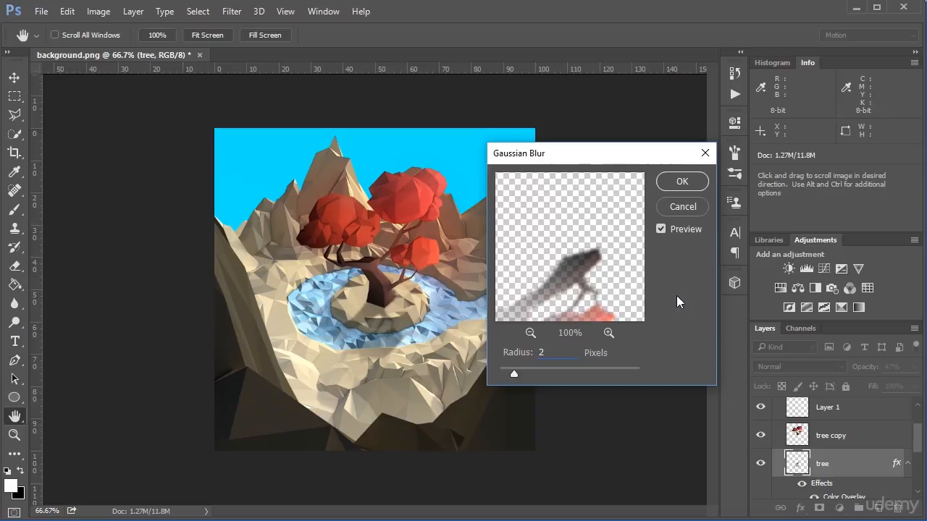
pyautogui.press('BackSpace')
pyautogui.write('1')
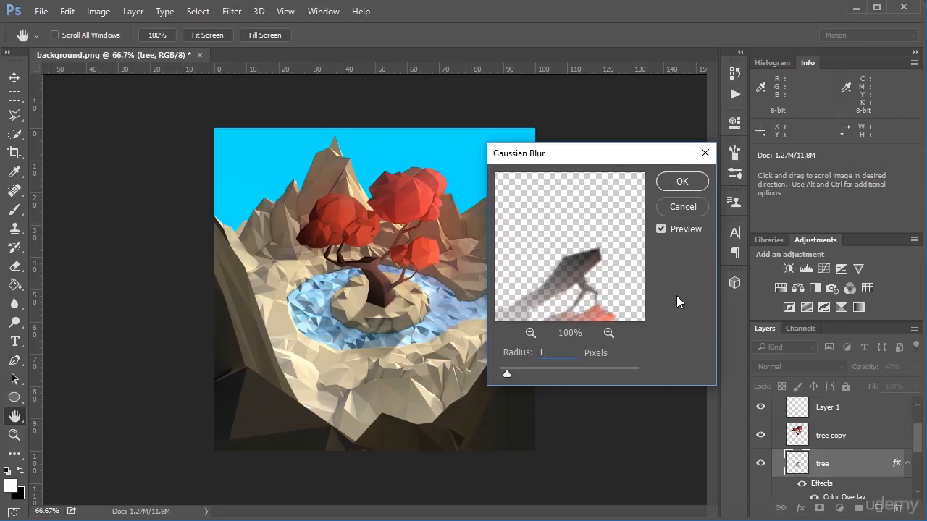
pyautogui.press('Return')
# Step: Erase the leftover shadow around the island and water with the eraser reduced to 200 px, and check the tree up close
pyautogui.press('e')
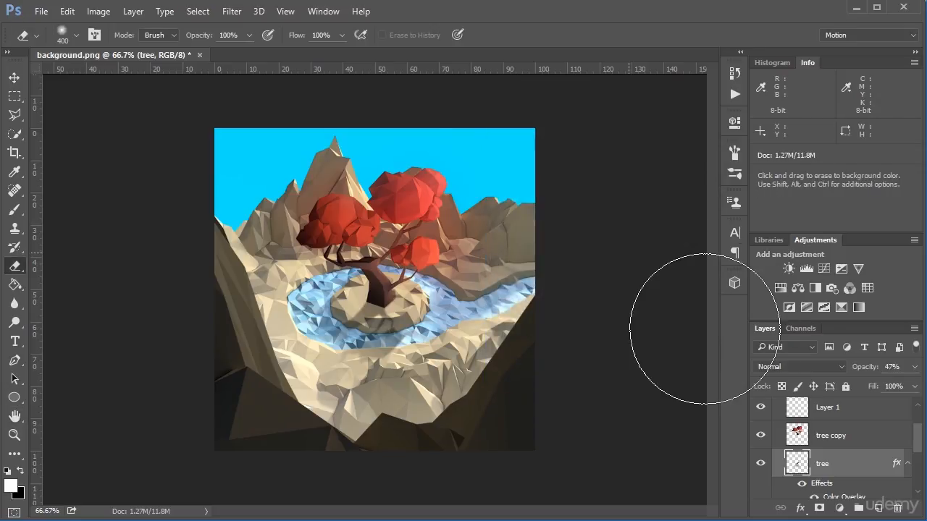
pyautogui.hotkey('ctrl', '+')
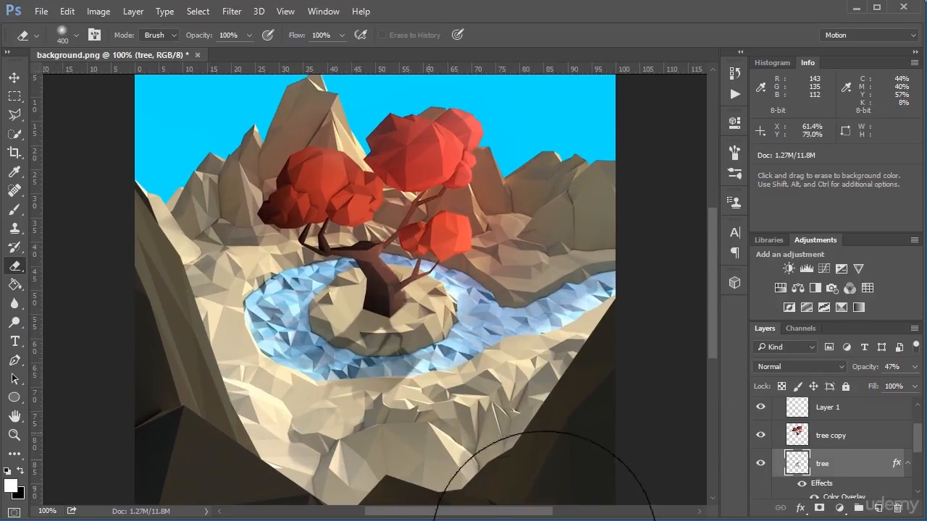
pyautogui.press('[')
pyautogui.press('[')
pyautogui.press('[')
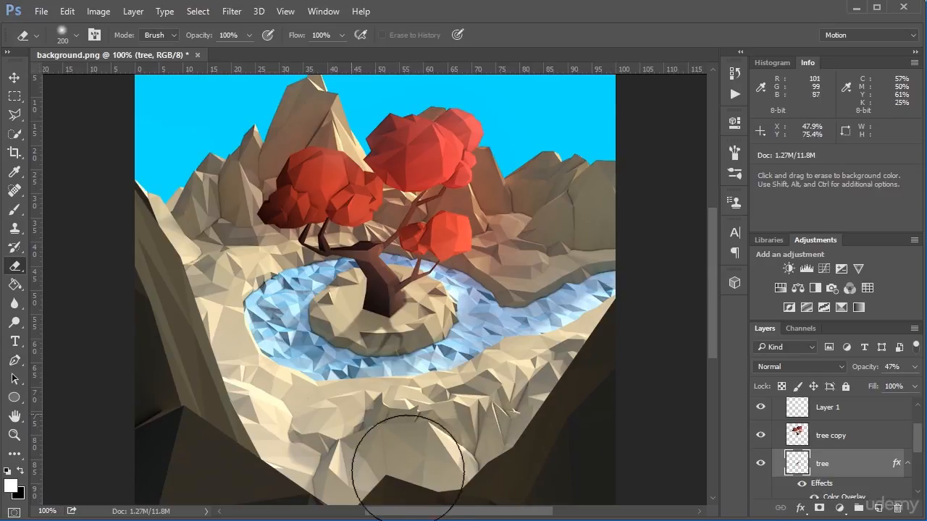
pyautogui.press('space')
pyautogui.moveTo(493, 315)
pyautogui.mouseDown()
pyautogui.moveTo(474, 387)
pyautogui.moveTo(447, 436)
pyautogui.mouseUp()
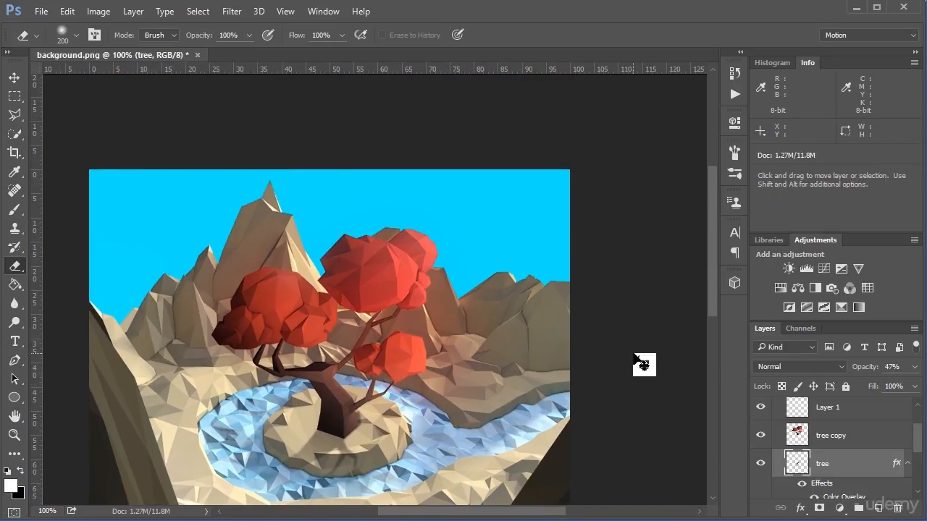
pyautogui.hotkey('ctrl', '-')
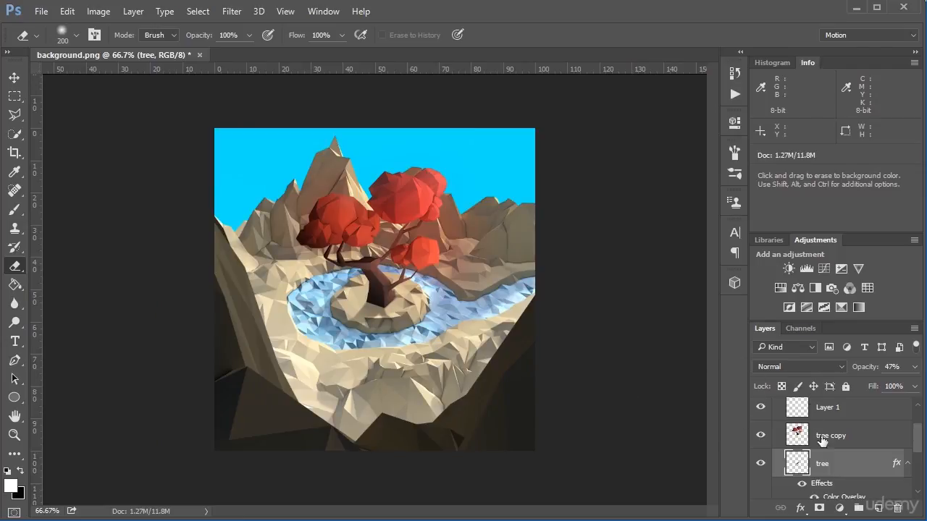
# Step: Paint soft white haze over the distant mountains and the sky behind the tree on Layer 4 with the 500 px brush
pyautogui.scroll(-3, 833, 456)
pyautogui.click(844, 471)
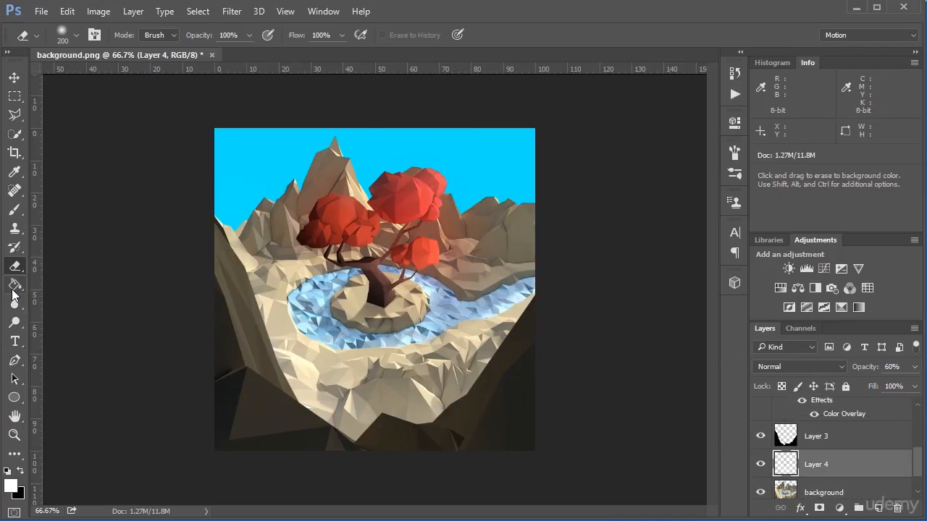
pyautogui.click(15, 209)
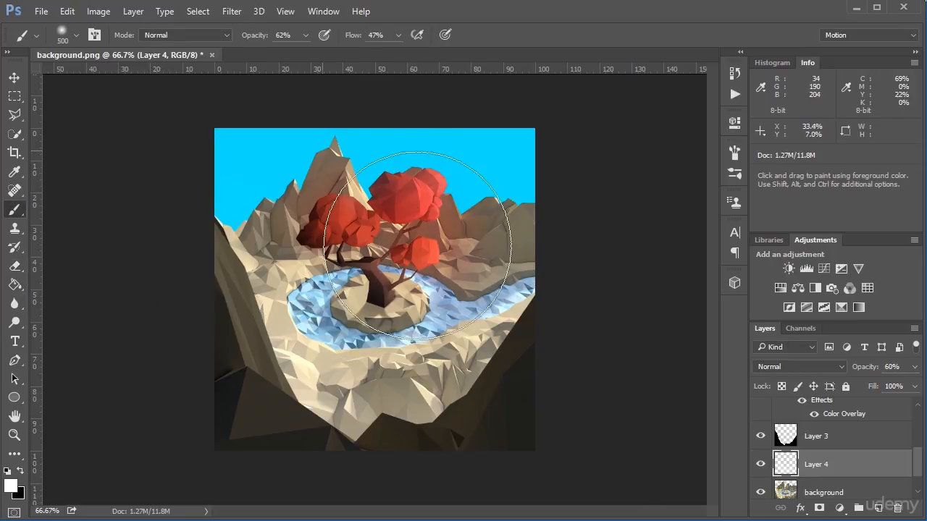
pyautogui.moveTo(319, 208)
pyautogui.mouseDown()
pyautogui.moveTo(747, 199)
pyautogui.moveTo(370, 196)
pyautogui.mouseUp()
pyautogui.moveTo(425, 205)
pyautogui.mouseDown()
pyautogui.moveTo(543, 220)
pyautogui.moveTo(629, 272)
pyautogui.moveTo(543, 255)
pyautogui.moveTo(647, 289)
pyautogui.moveTo(637, 296)
pyautogui.moveTo(537, 247)
pyautogui.moveTo(461, 224)
pyautogui.moveTo(362, 224)
pyautogui.mouseUp()
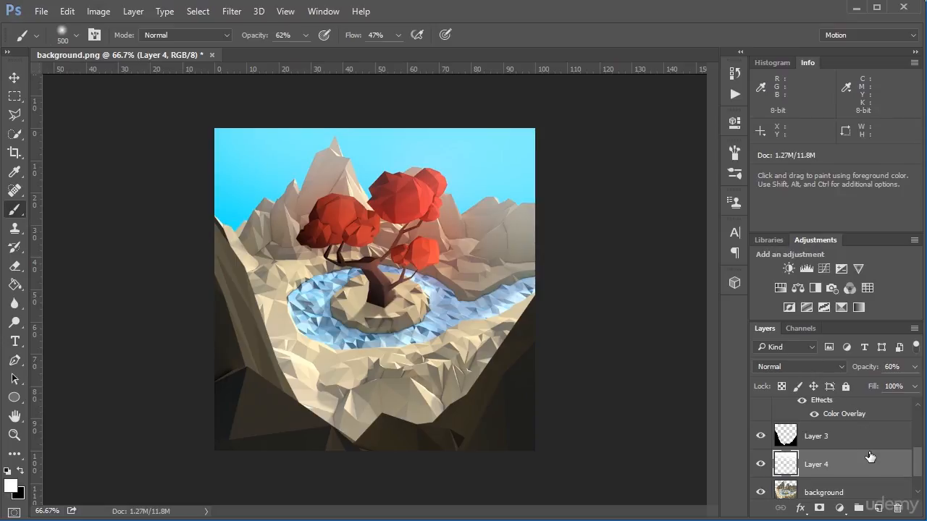
# Step: Collapse the tree group and add a new layer at the very top of the layer stack
pyautogui.scroll(3, 846, 444)
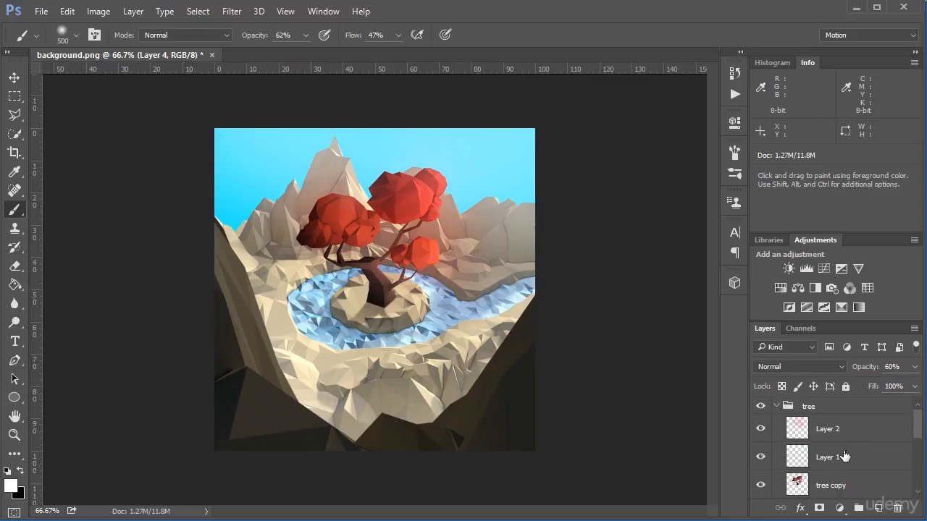
pyautogui.click(778, 406)
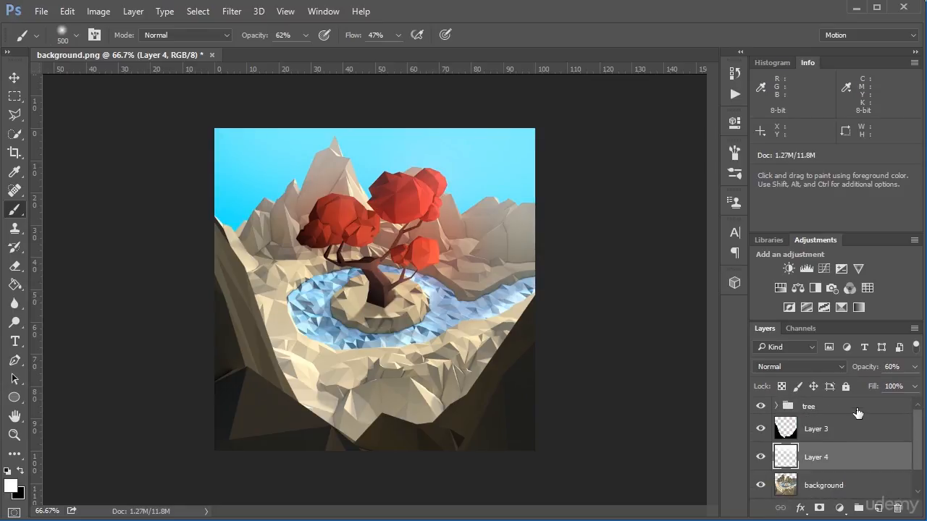
pyautogui.click(879, 508)
pyautogui.moveTo(854, 455); pyautogui.dragTo(863, 405)
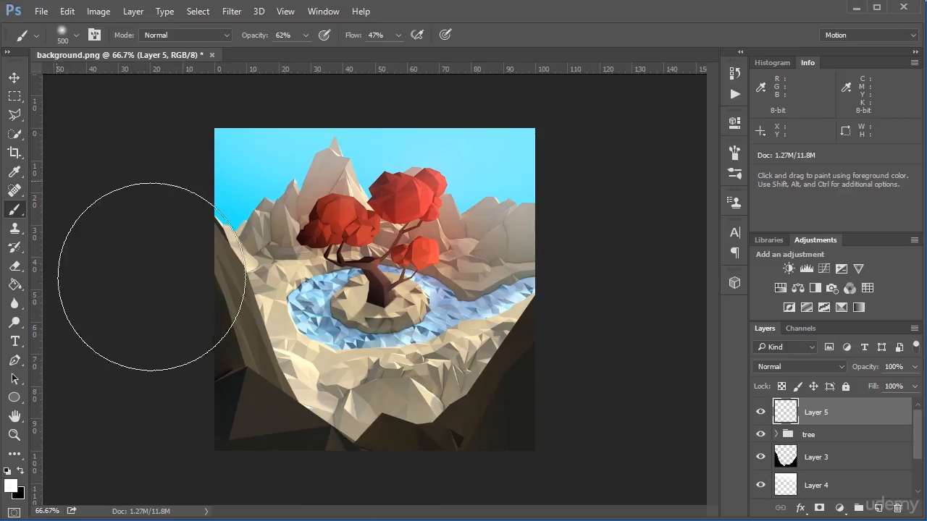
# Step: Sample the red of the tree foliage as the foreground colour and fill Layer 5 with it
pyautogui.click(15, 171)
pyautogui.click(415, 211)
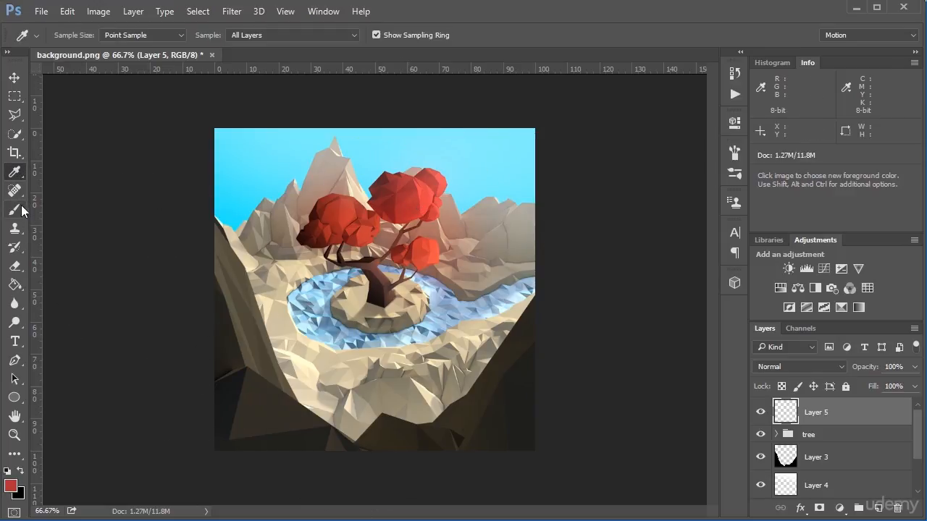
pyautogui.click(14, 285)
pyautogui.click(441, 350)
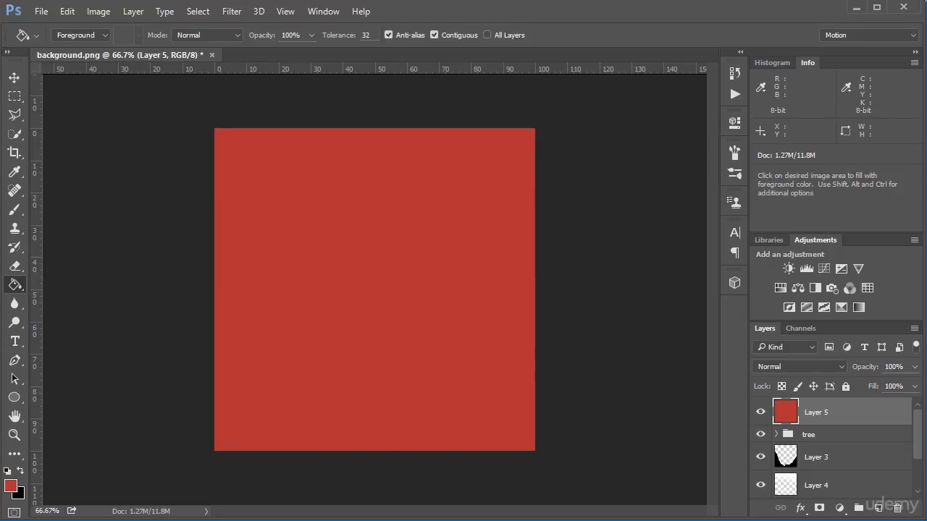
# Step: Set the red fill layer's blend mode to Overlay and its opacity to 28%
pyautogui.click(833, 368)
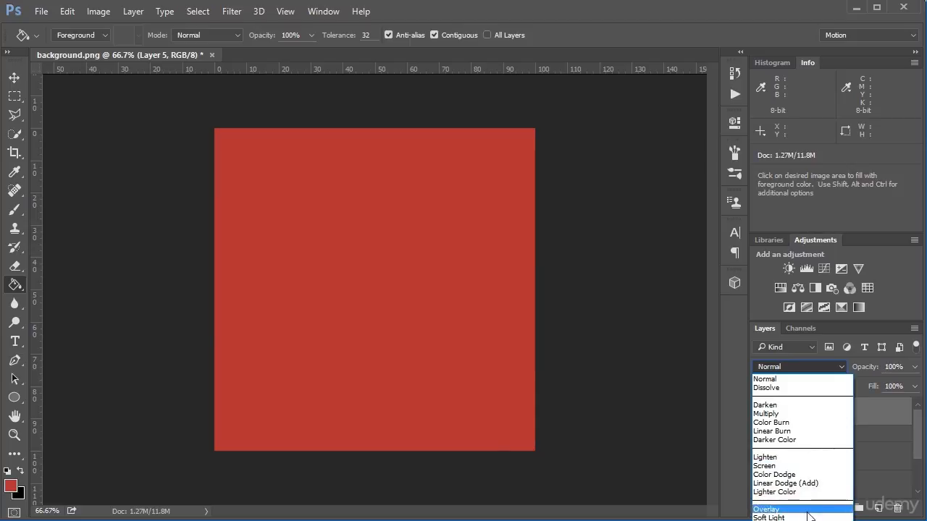
pyautogui.click(809, 509)
pyautogui.moveTo(913, 367); pyautogui.dragTo(867, 382)
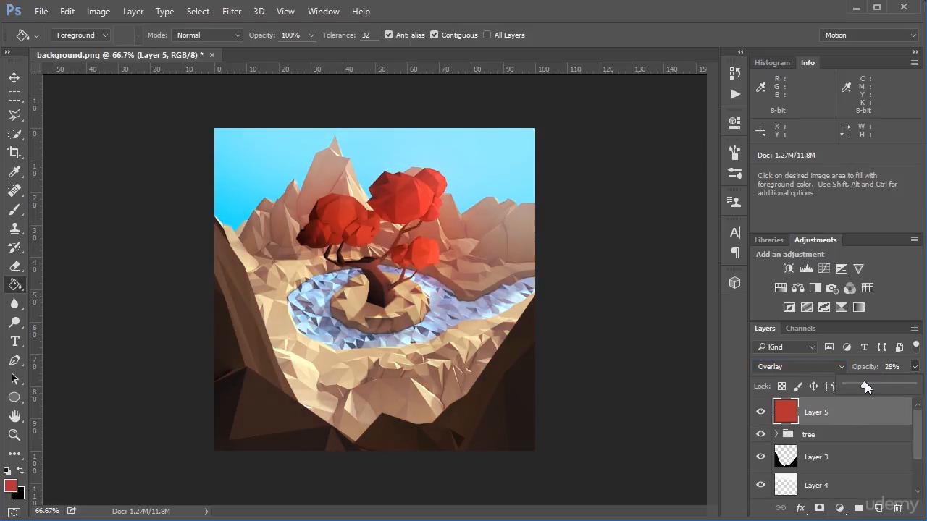
# Step: Lower the red fill layer's opacity to 20% and compare the image with and without it
pyautogui.click(764, 415)
pyautogui.click(764, 415)
pyautogui.click(764, 414)
pyautogui.click(764, 414)
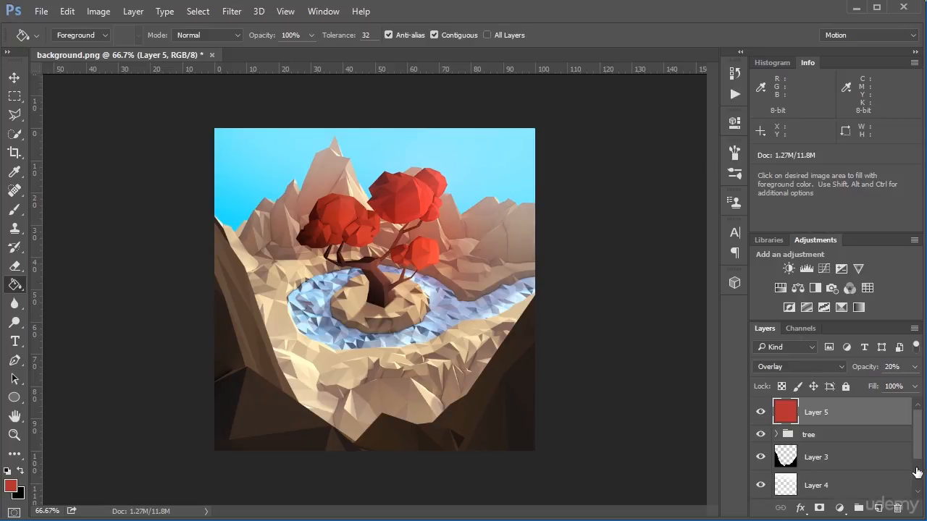
# Step: Rename the red fill layer as "red overlay"
pyautogui.doubleClick(824, 414)
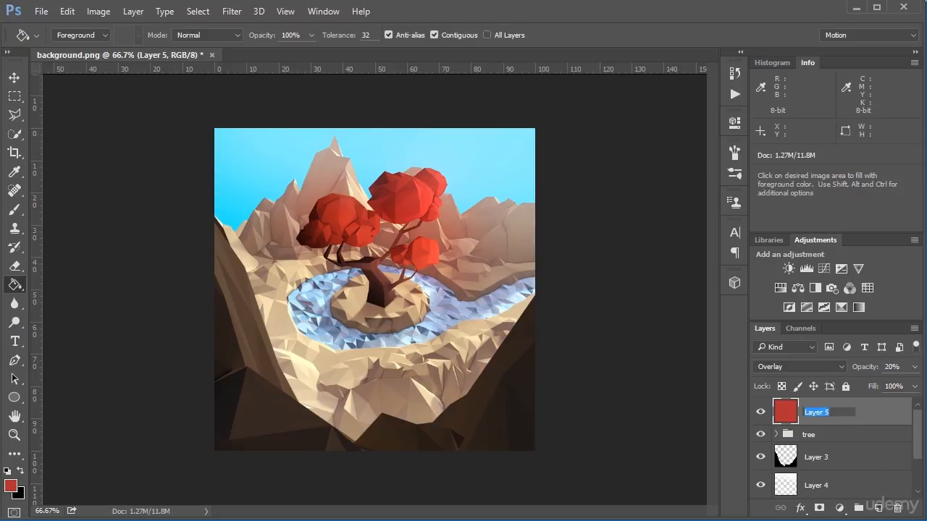
pyautogui.write('red overlay')
pyautogui.press('Return')
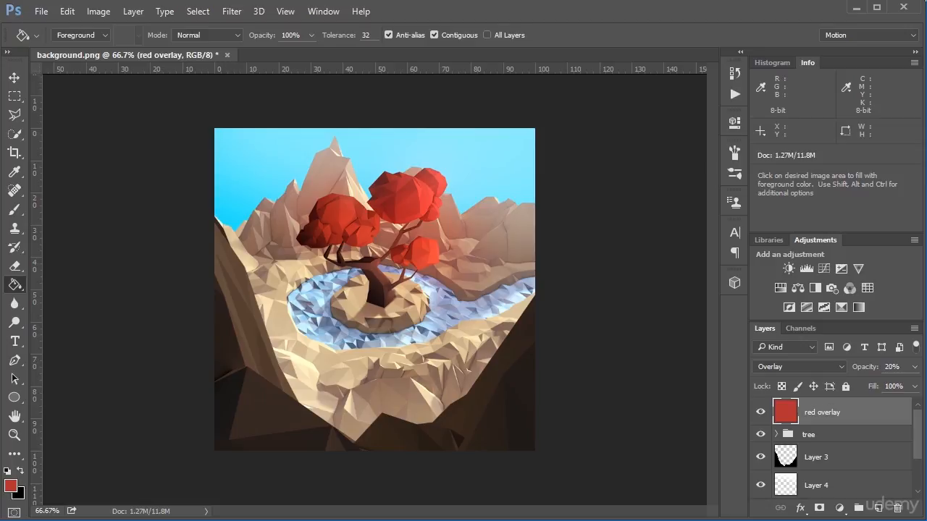
# Step: Add a Curves adjustment layer above red overlay and set the Blue channel's black point output to about 21 and white point output to 249
pyautogui.click(831, 267)
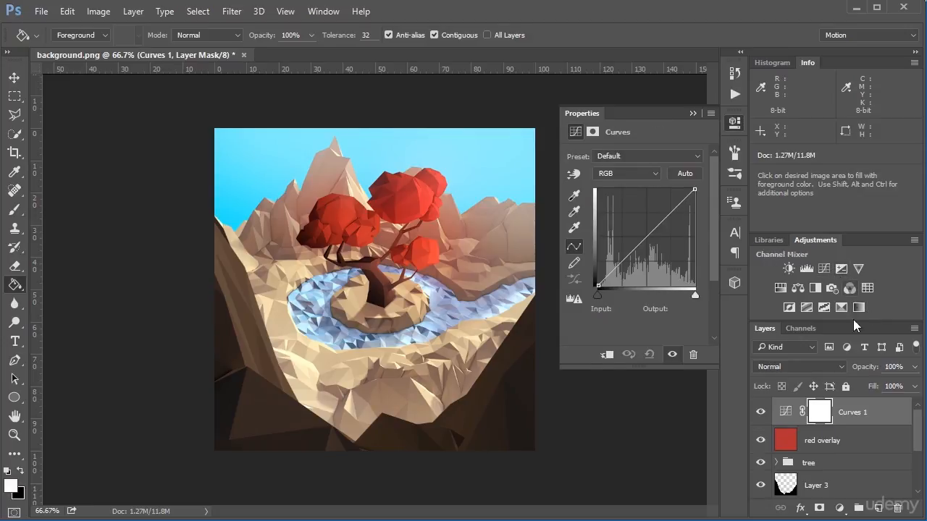
pyautogui.click(643, 173)
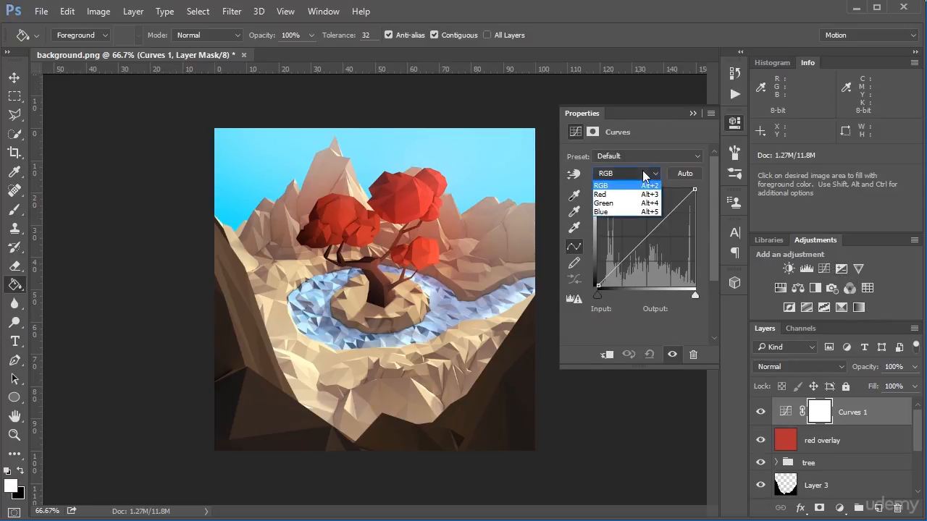
pyautogui.click(634, 209)
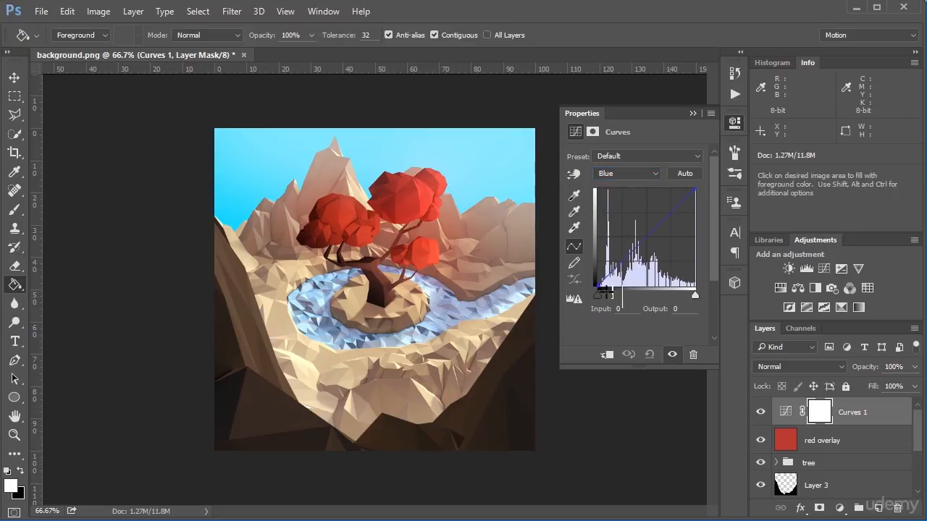
pyautogui.moveTo(597, 286); pyautogui.dragTo(600, 284)
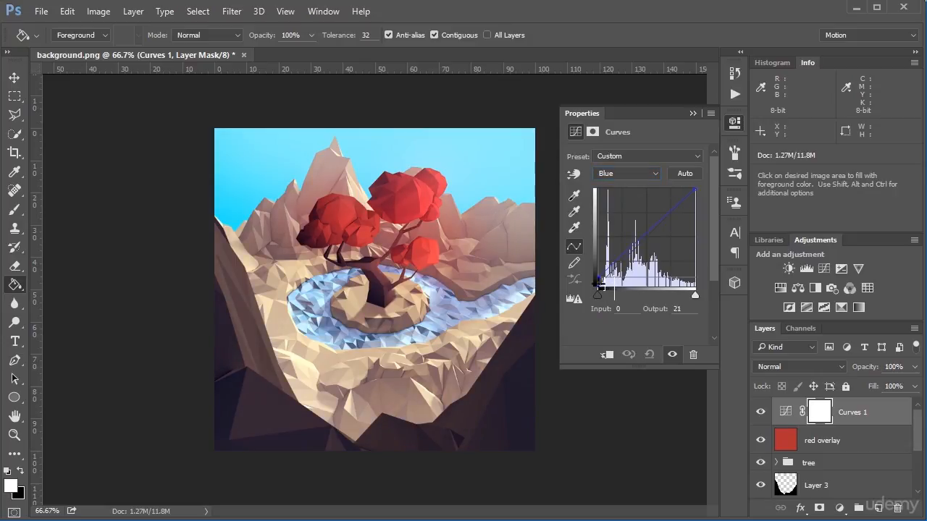
pyautogui.moveTo(700, 200); pyautogui.dragTo(703, 201)
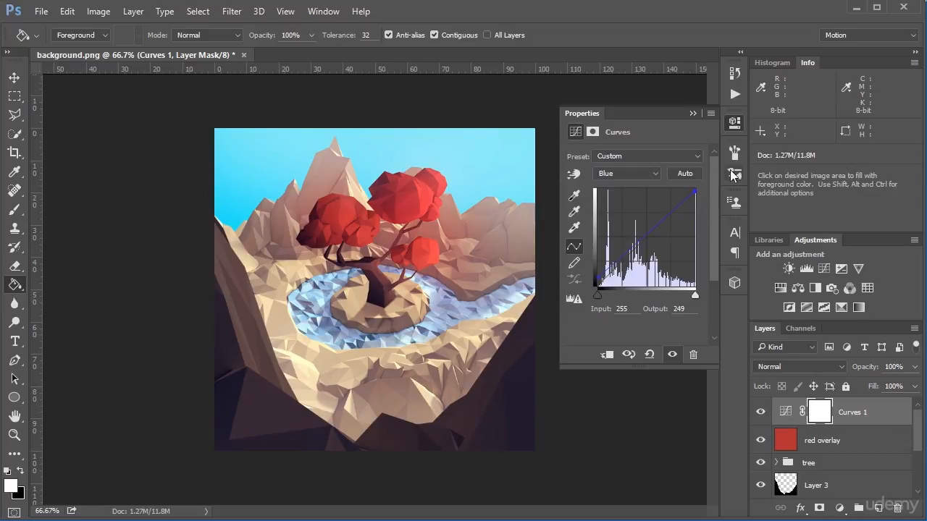
pyautogui.click(734, 123)
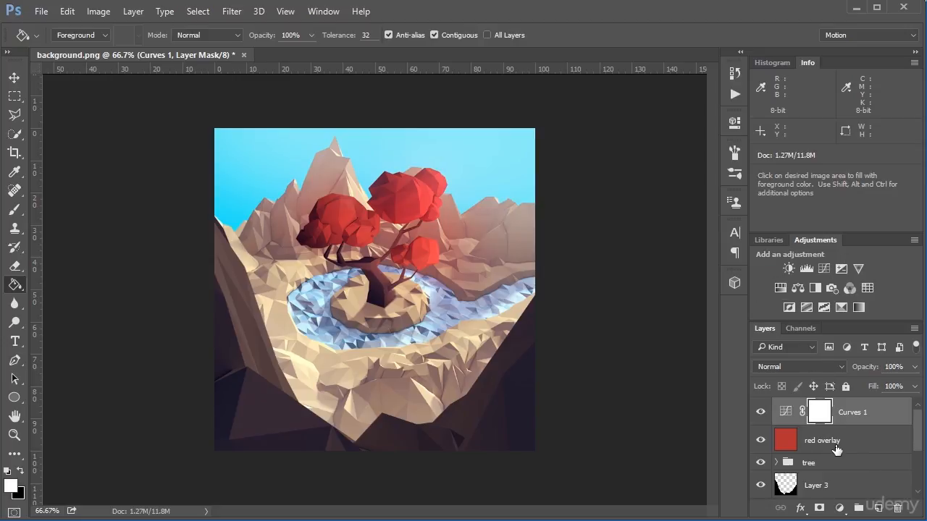
# Step: Expand the tree group and select Layer 2 inside it
pyautogui.scroll(-2, 832, 445)
pyautogui.click(776, 406)
pyautogui.click(840, 429)
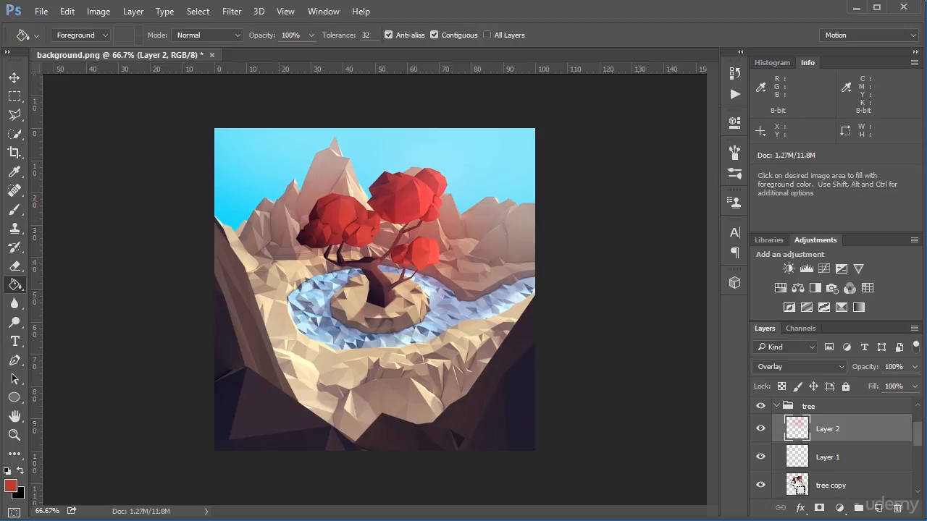
pyautogui.keyDown('ctrl'); pyautogui.click(797, 484); pyautogui.keyUp('ctrl')
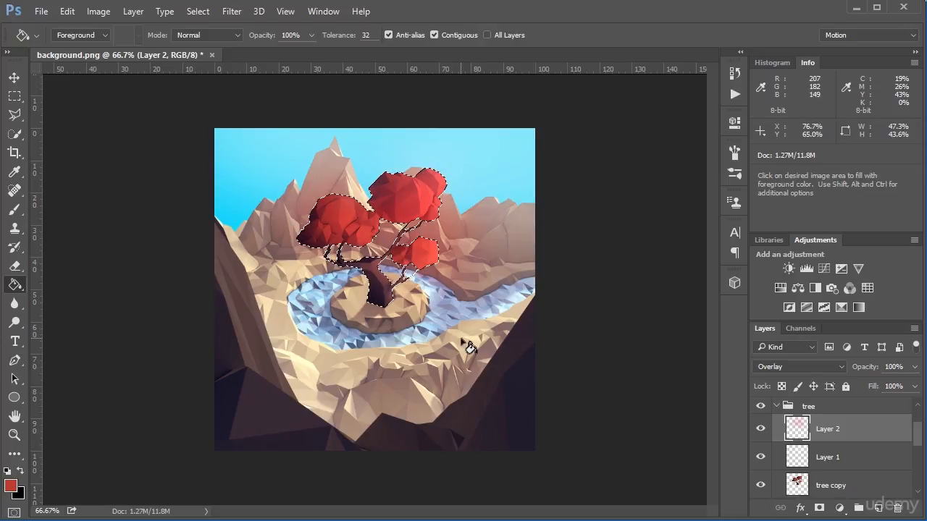
pyautogui.press('m')
pyautogui.hotkey('ctrl', 'd')
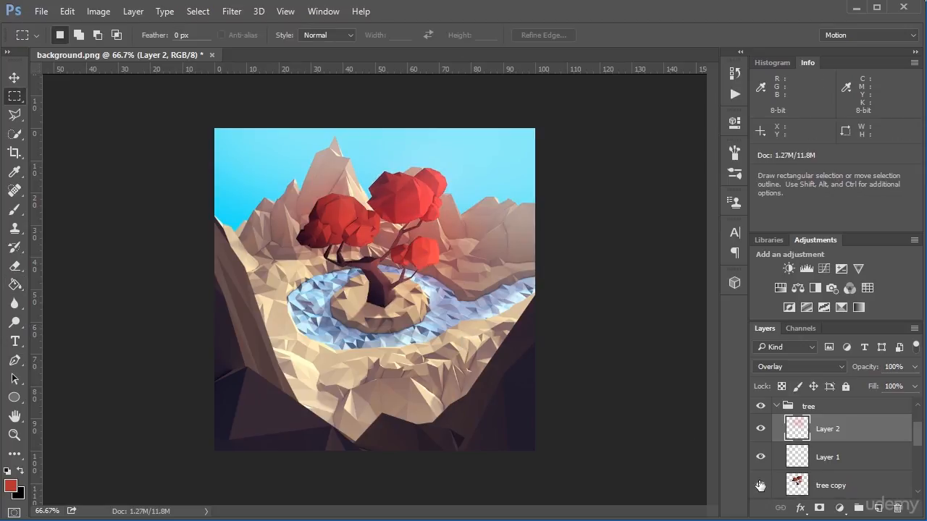
# Step: Add a new layer above Layer 2 in the tree group and set the Brush tool's foreground colour to white (ffffff)
pyautogui.click(878, 508)
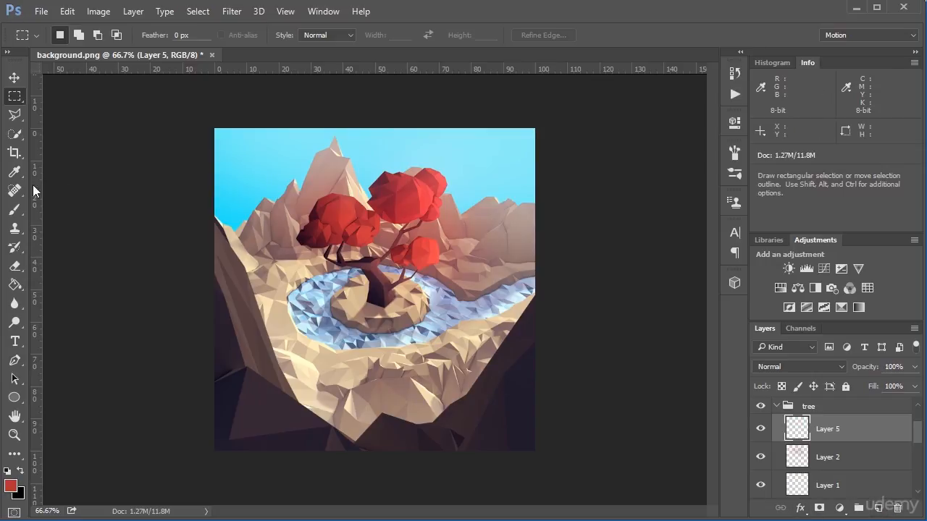
pyautogui.click(14, 209)
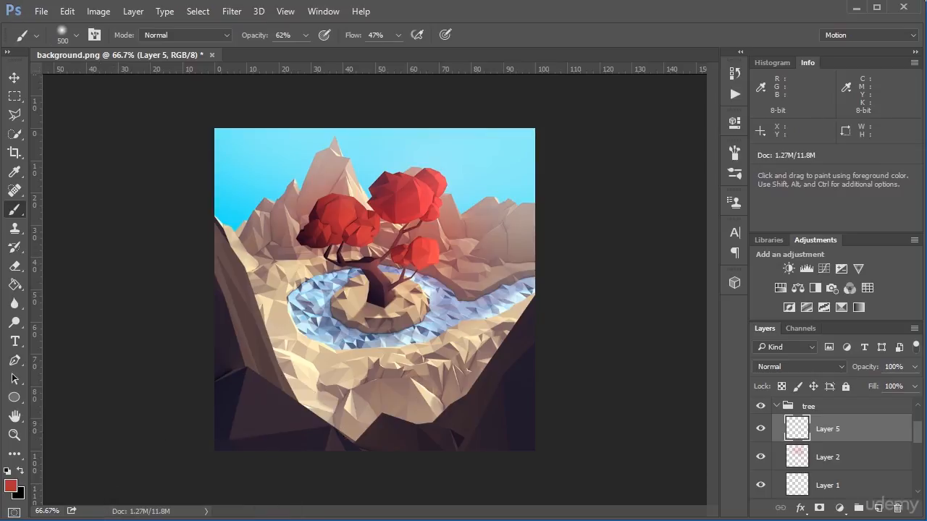
pyautogui.click(10, 485)
pyautogui.moveTo(378, 266); pyautogui.dragTo(369, 270)
pyautogui.click(698, 252)
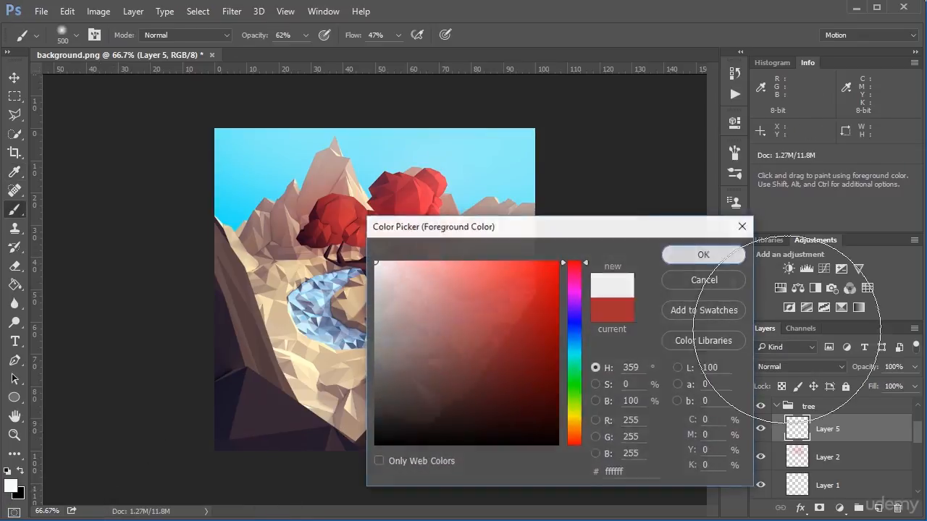
# Step: Paint soft white haze over the sky, mountain peaks and upper foliage with a 250 px brush, and enlarge the brush to 500 px
pyautogui.press('[')
pyautogui.press('[')
pyautogui.press('[')
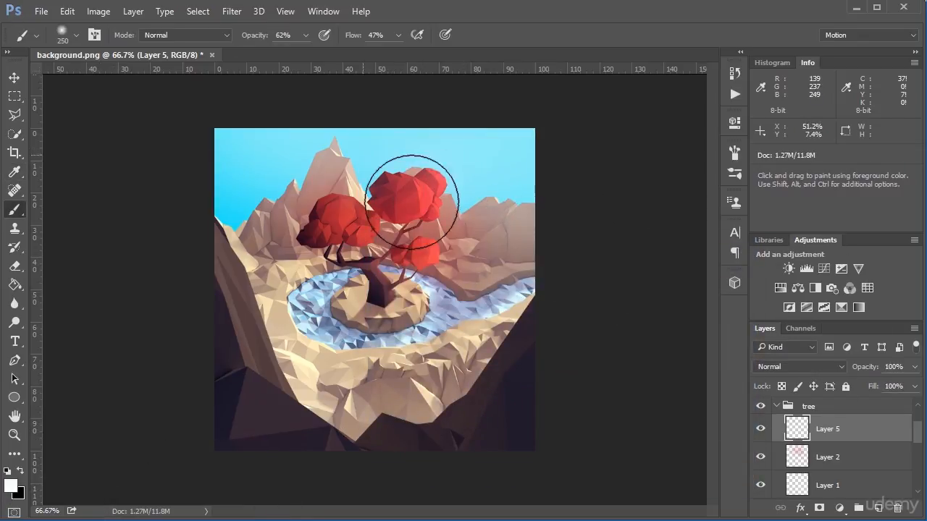
pyautogui.moveTo(356, 155); pyautogui.dragTo(532, 178)
pyautogui.moveTo(344, 176); pyautogui.dragTo(323, 180)
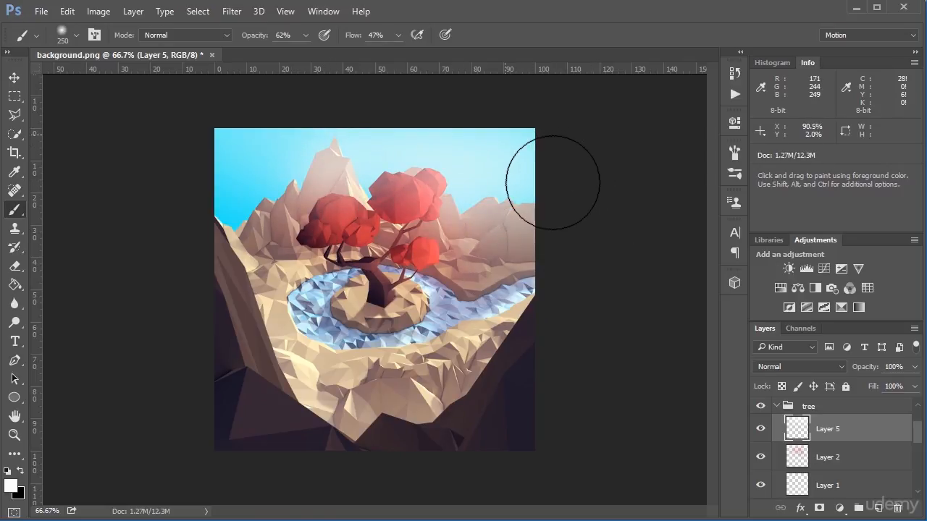
pyautogui.press(']')
pyautogui.press(']')
pyautogui.press(']')
pyautogui.press(']')
pyautogui.press(']')
pyautogui.press(']')
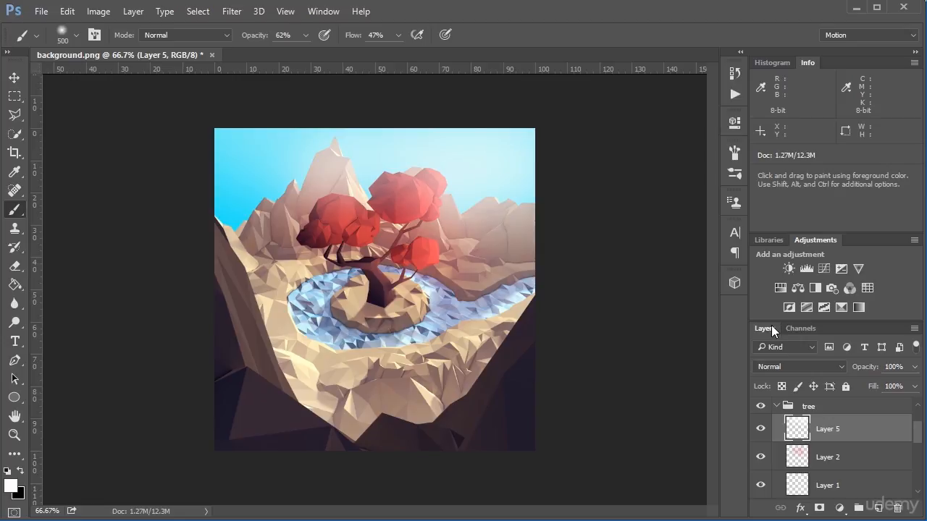
pyautogui.click(14, 96)
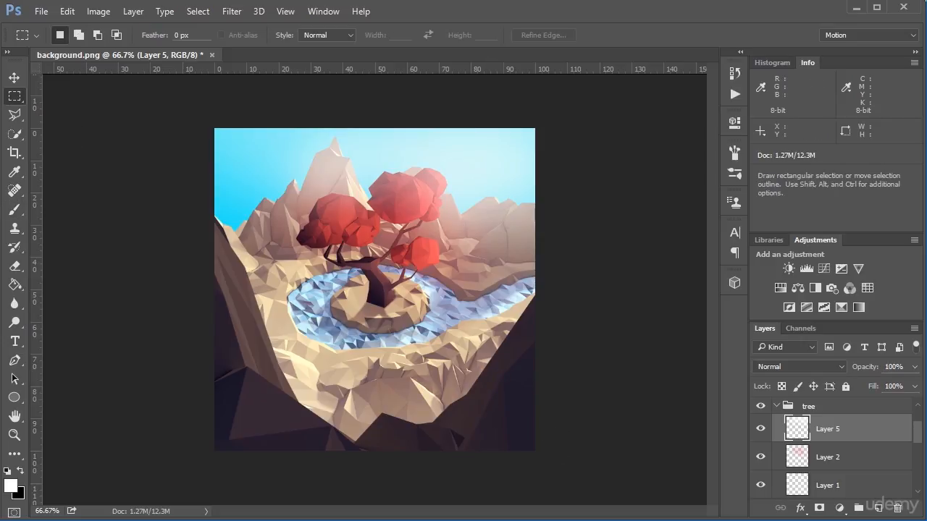
# Step: Reduce the opacity of the white haze layer in the tree group to 66%
pyautogui.click(777, 406)
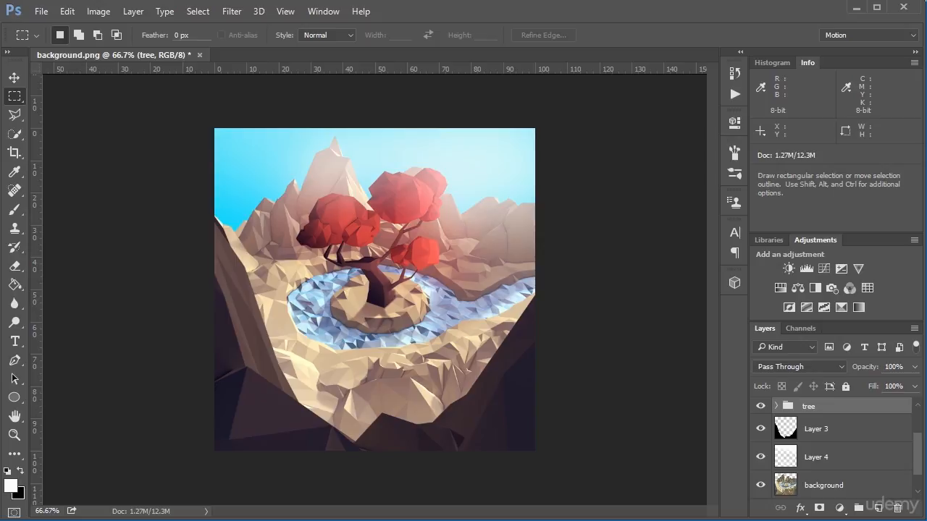
pyautogui.click(778, 407)
pyautogui.click(889, 428)
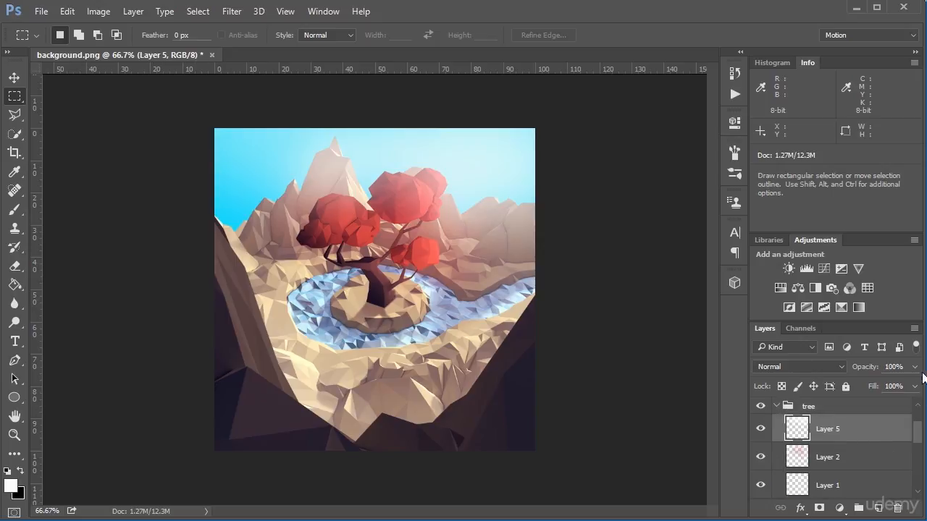
pyautogui.click(915, 367)
pyautogui.moveTo(915, 367); pyautogui.dragTo(889, 384)
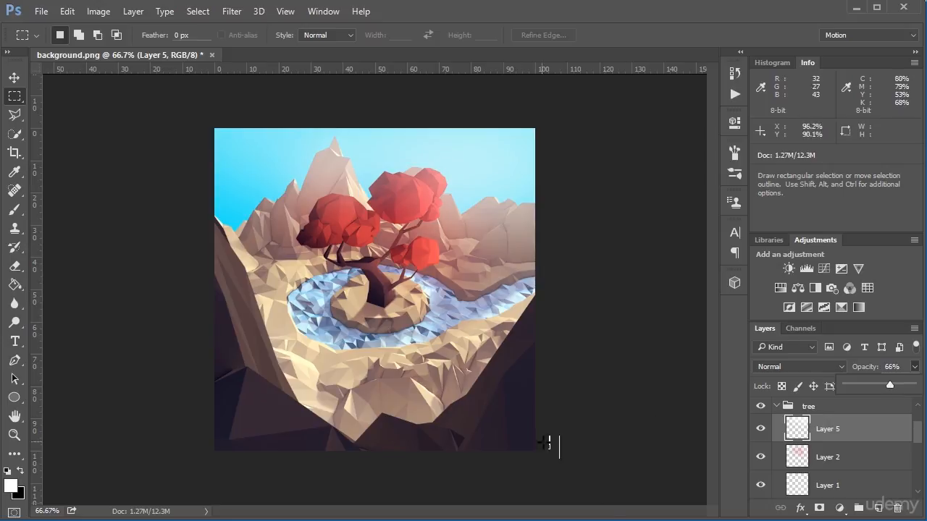
pyautogui.press('Return')
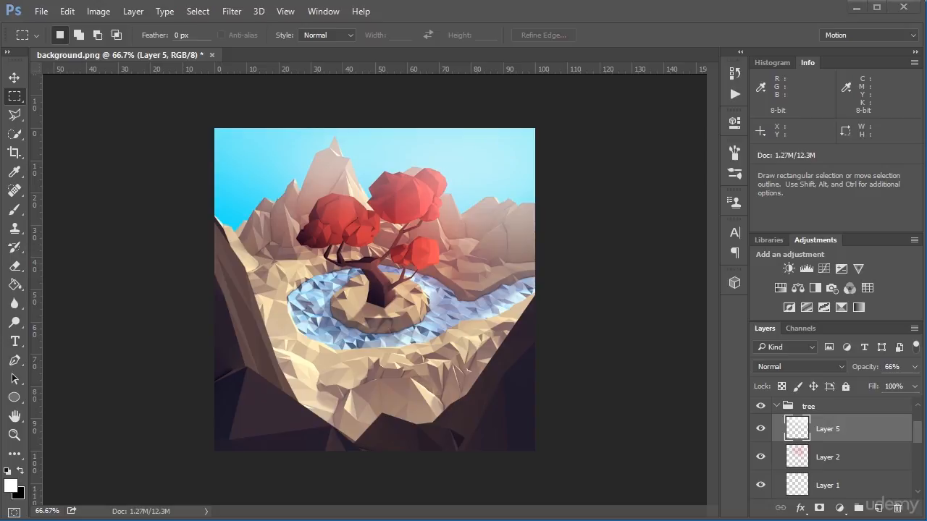